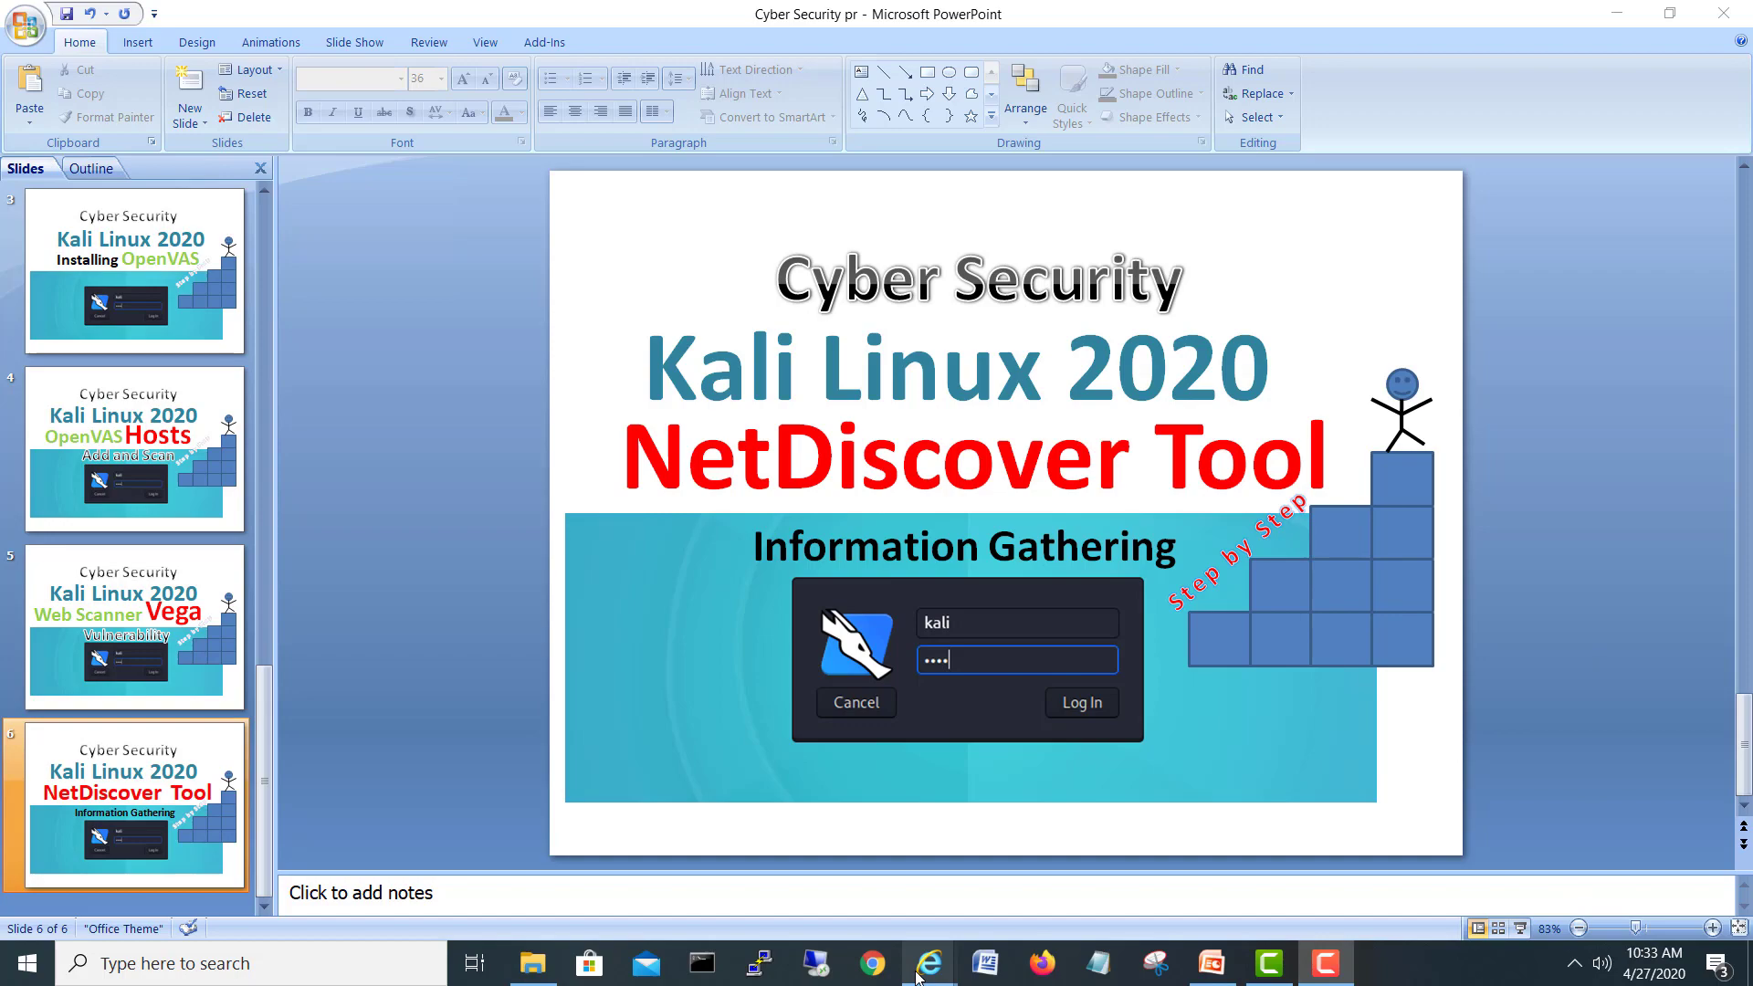
Detach and maximize the Kali 2020 Test1 console, then log in as root to reach the desktop
mouse_move(929, 964)
left_click(850, 911)
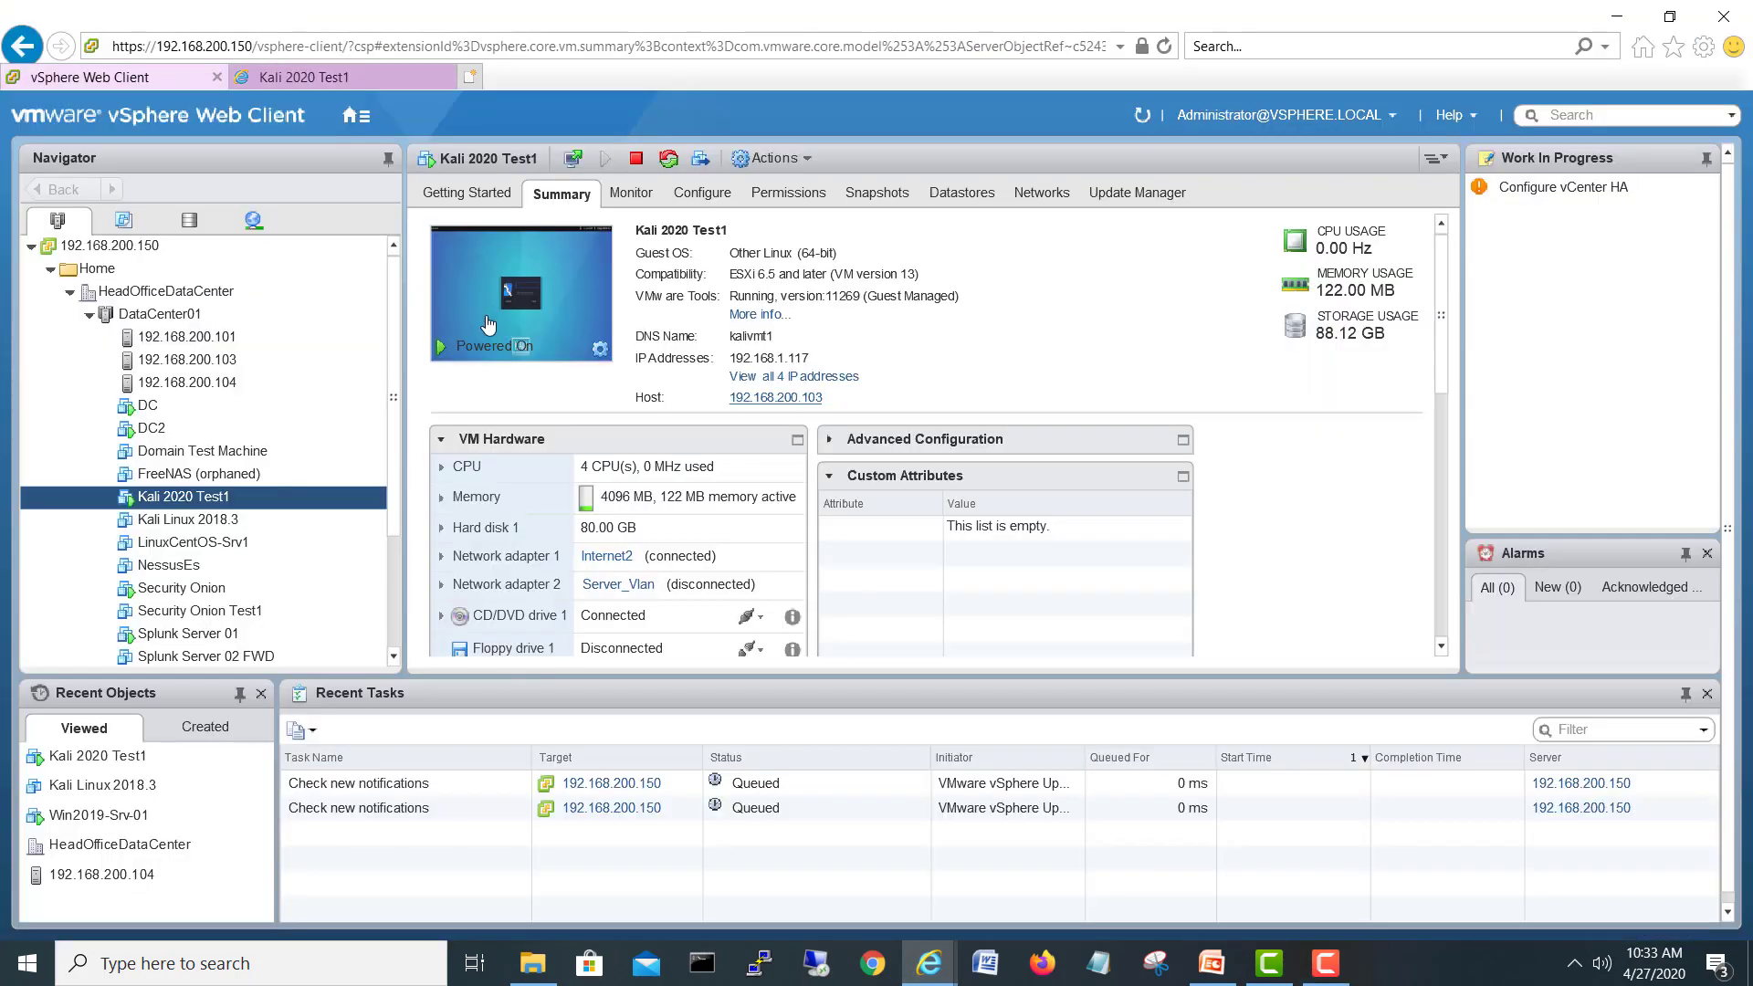
left_click_drag(345, 80, 777, 9)
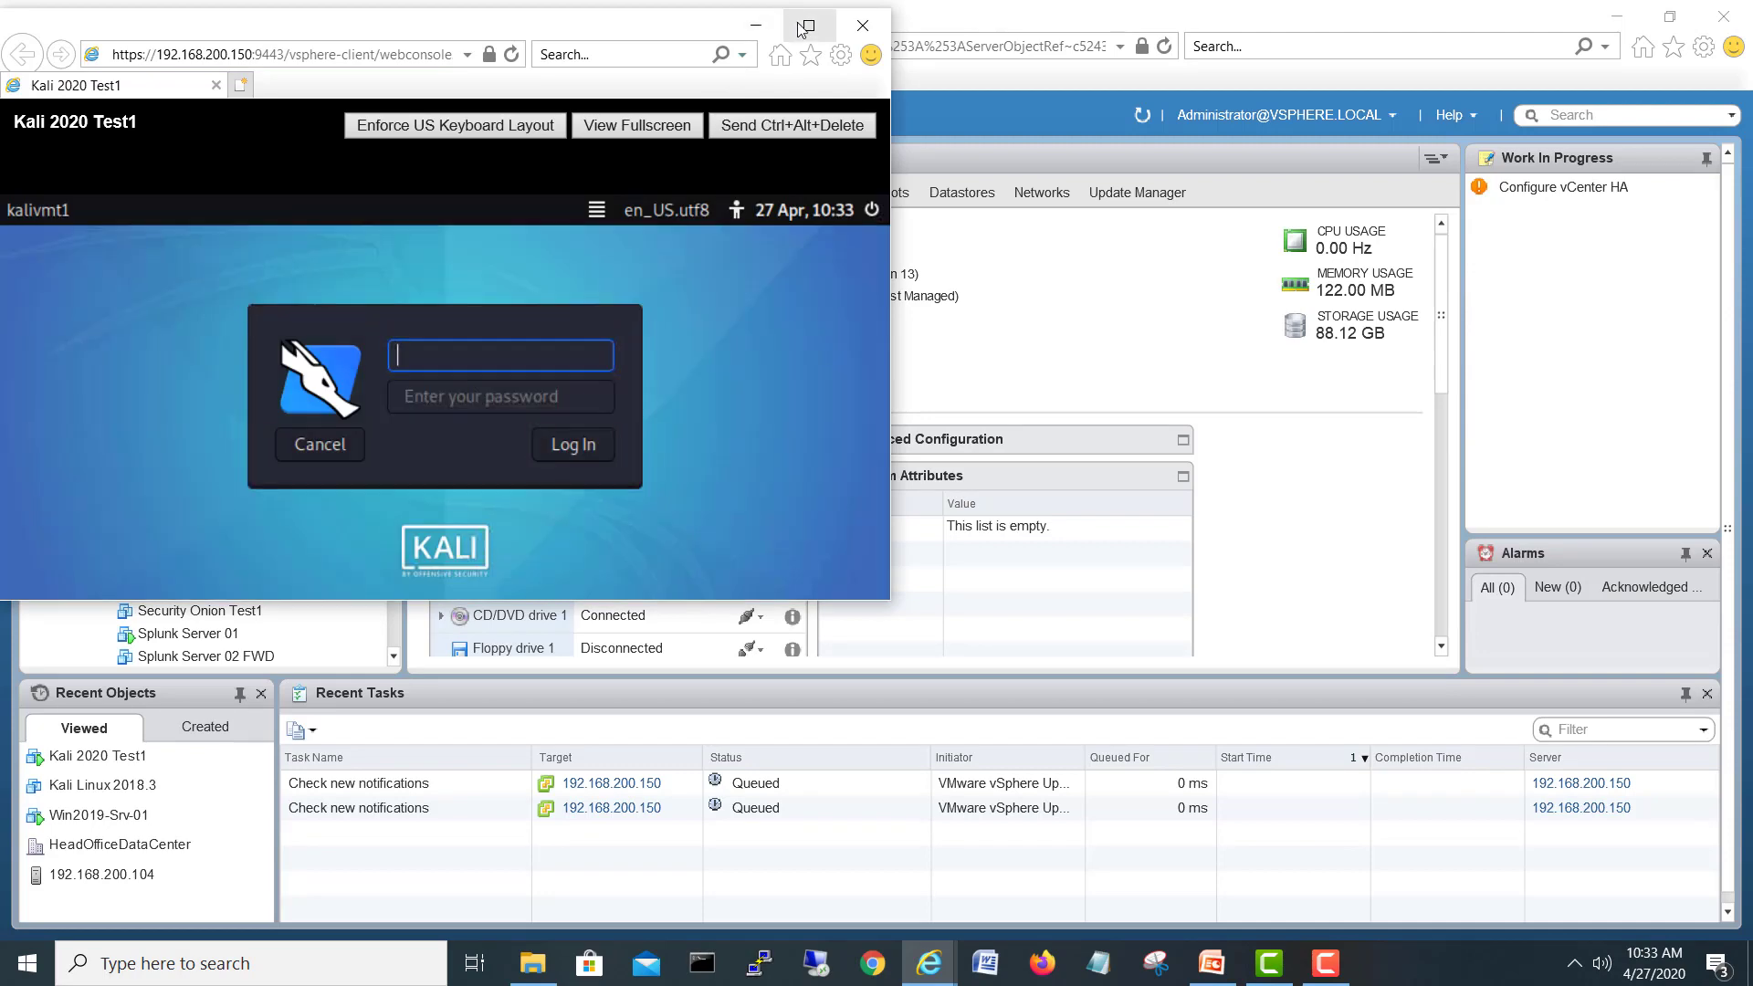
left_click(808, 26)
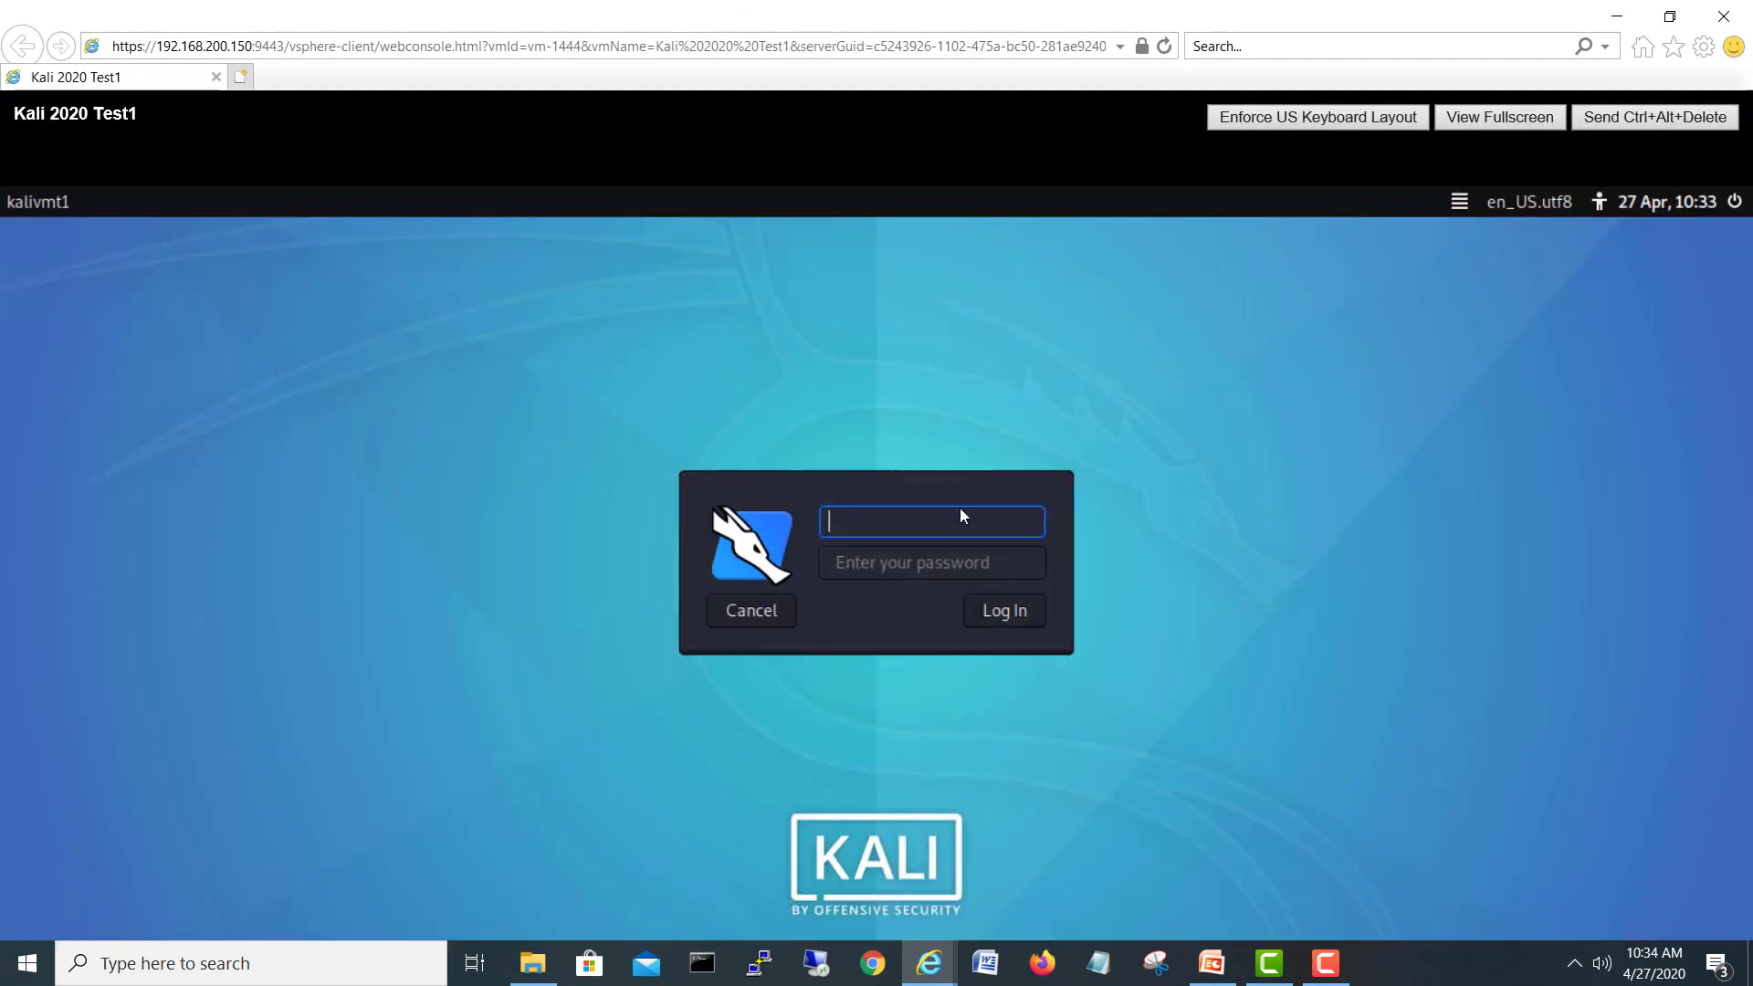
key("Return")
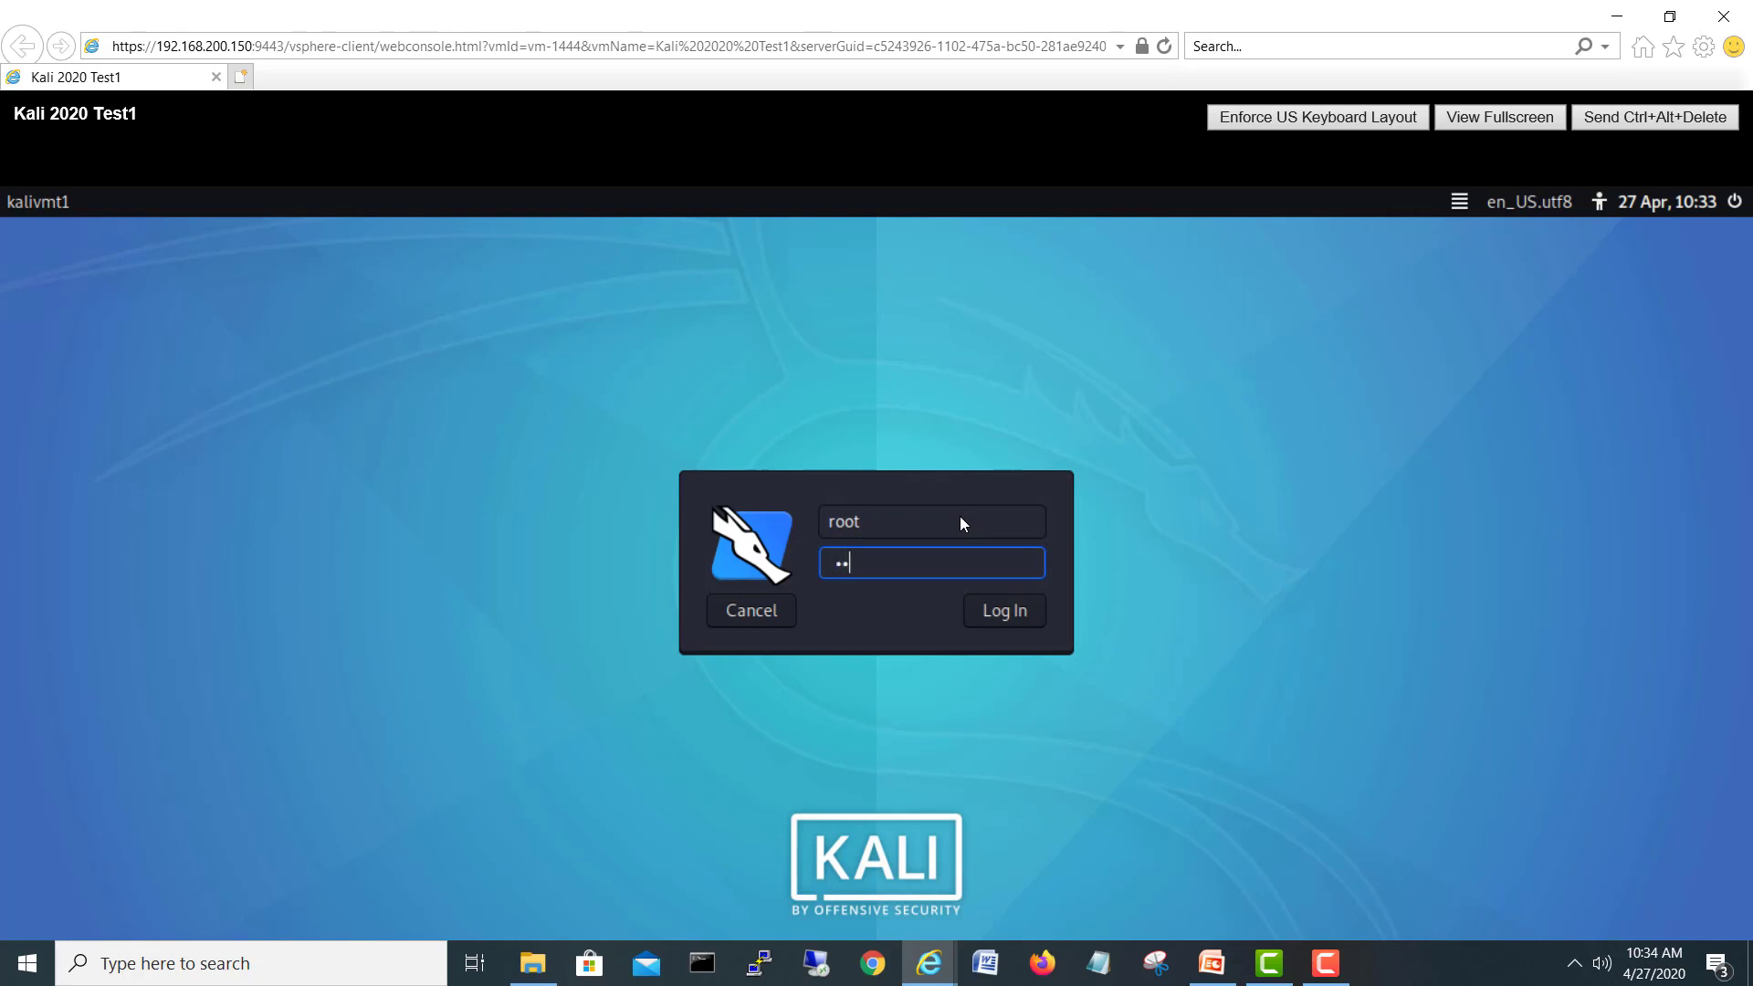
key("Return")
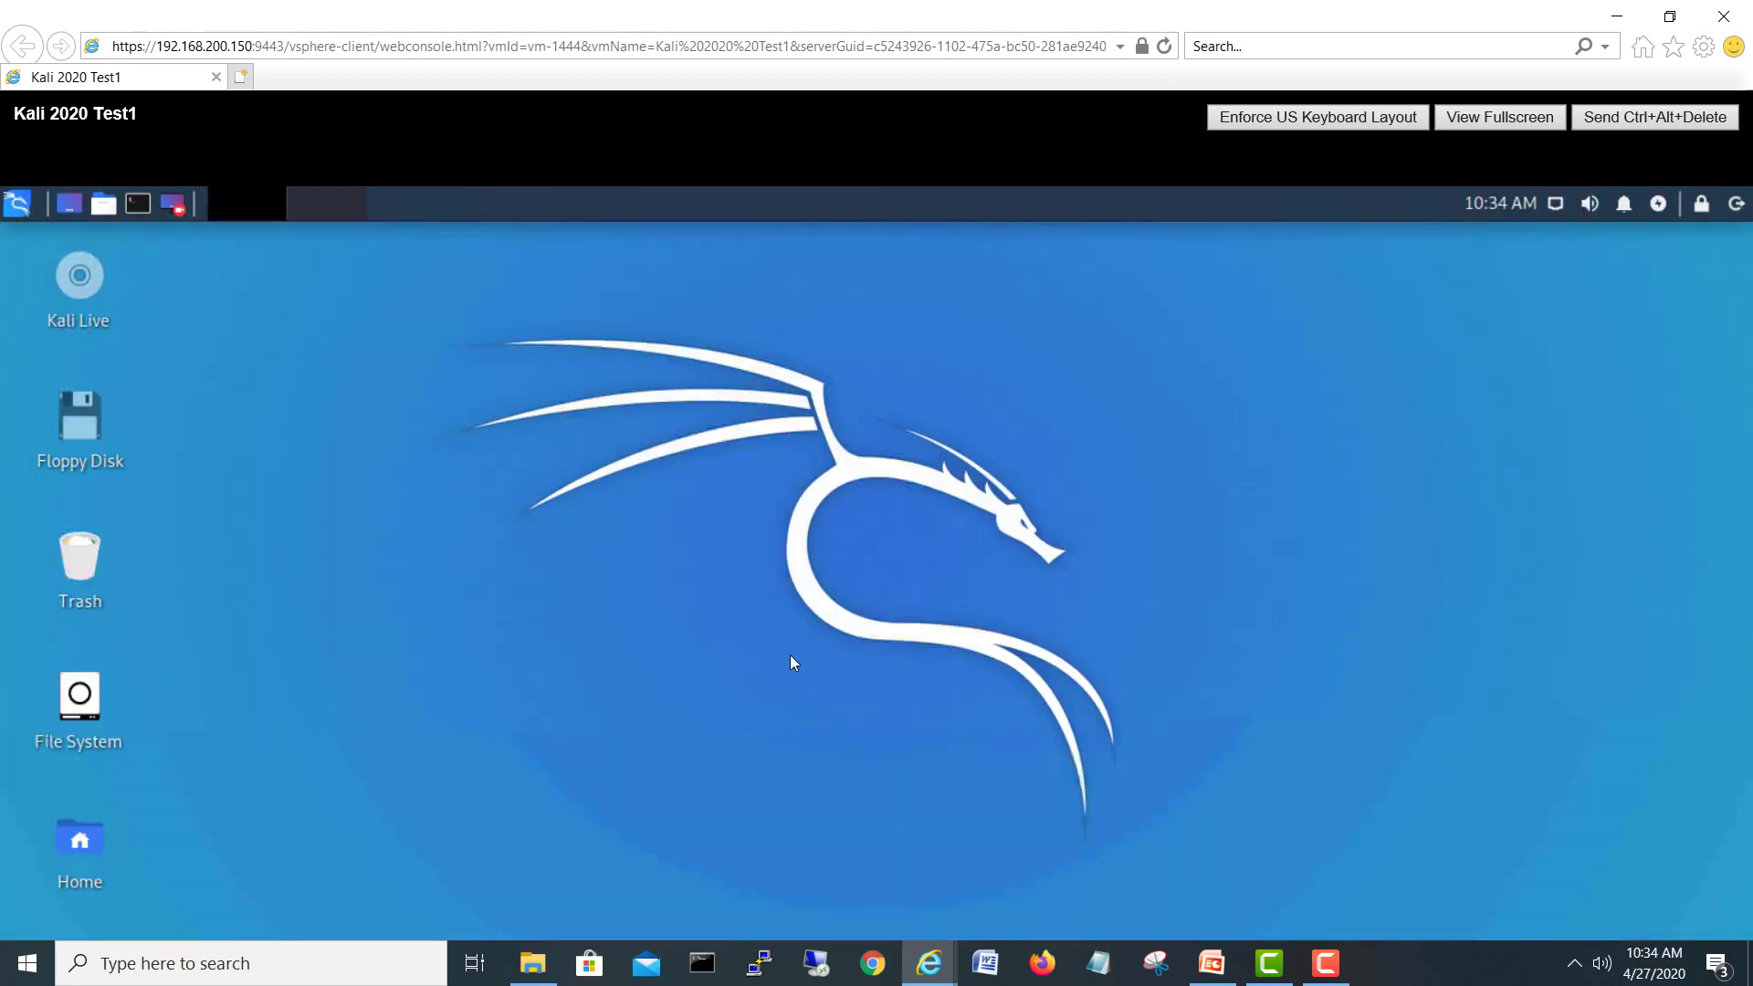
Launch netdiscover from the 01 - Information Gathering menu category
left_click(11, 210)
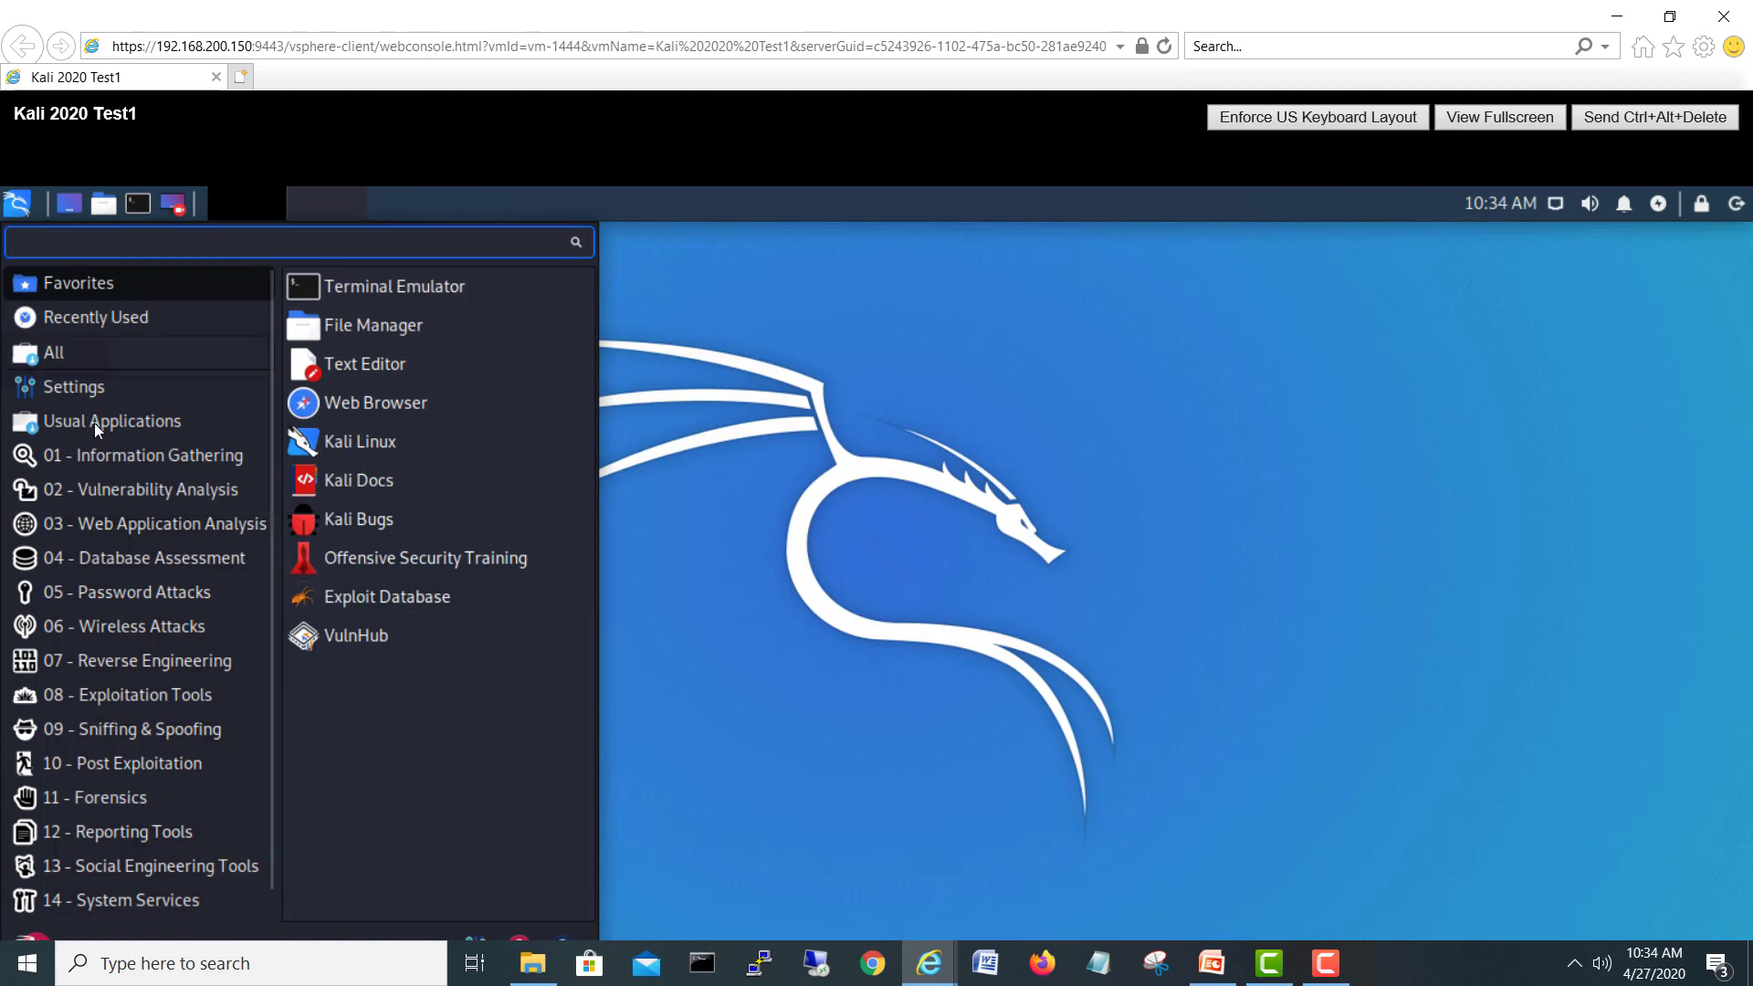
left_click(160, 453)
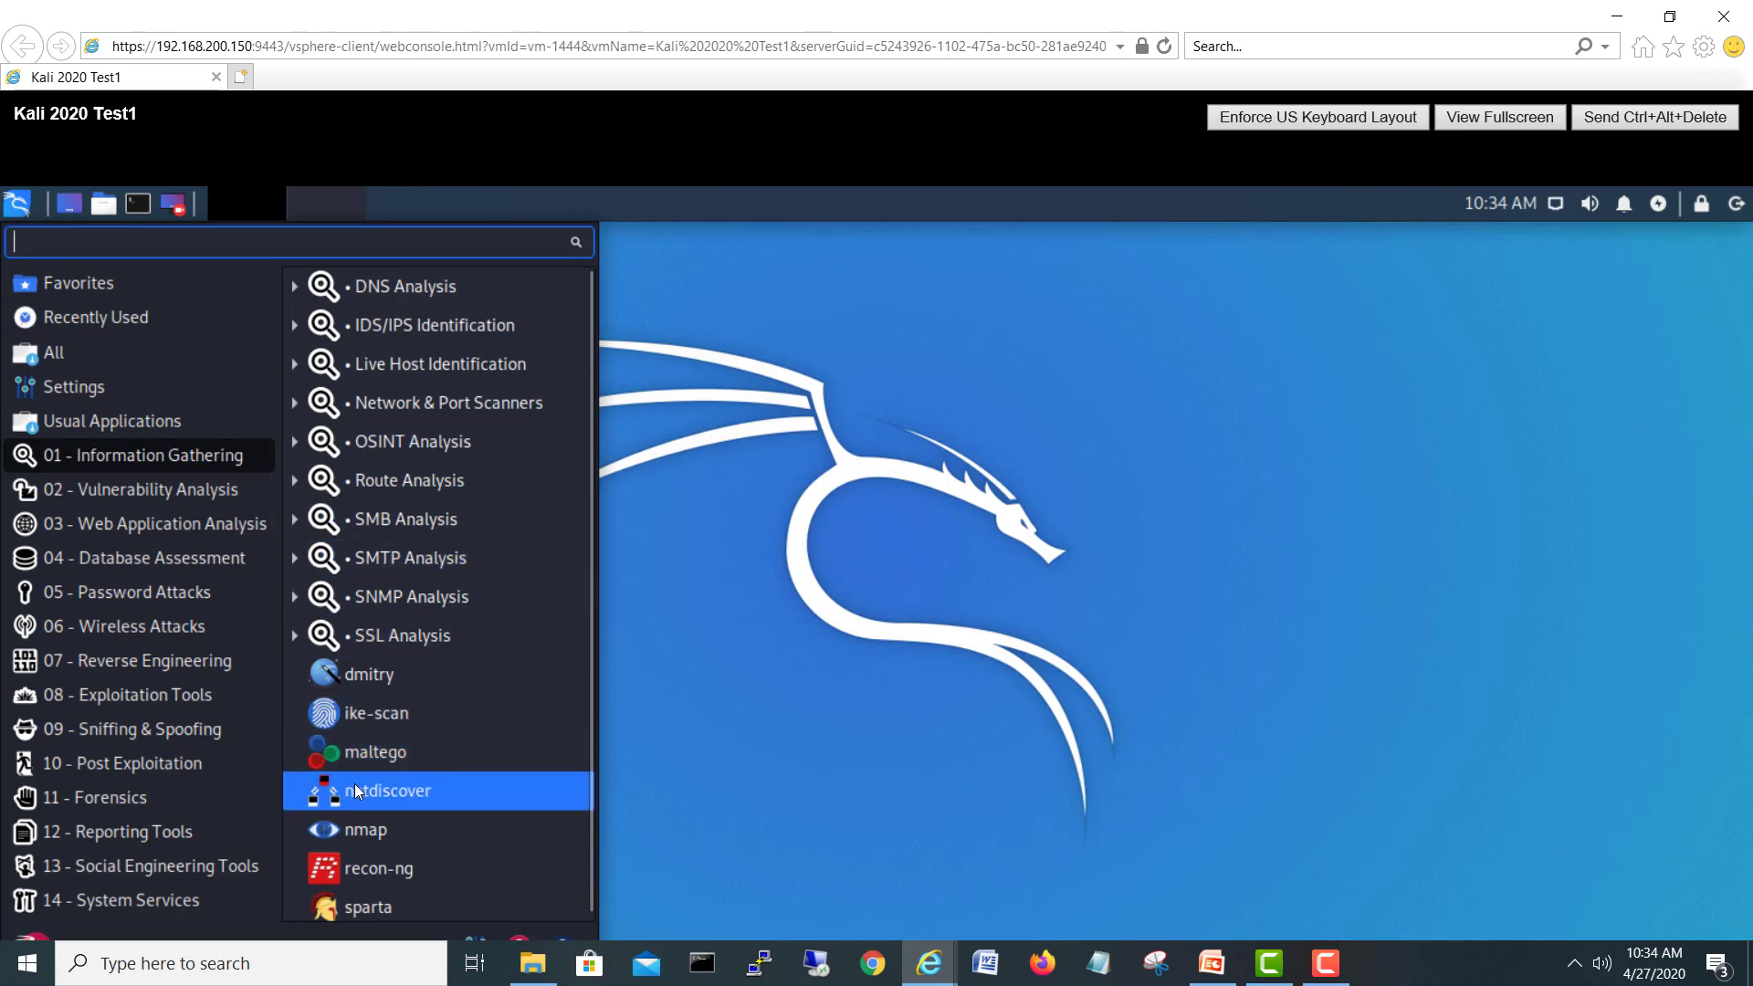
left_click(396, 786)
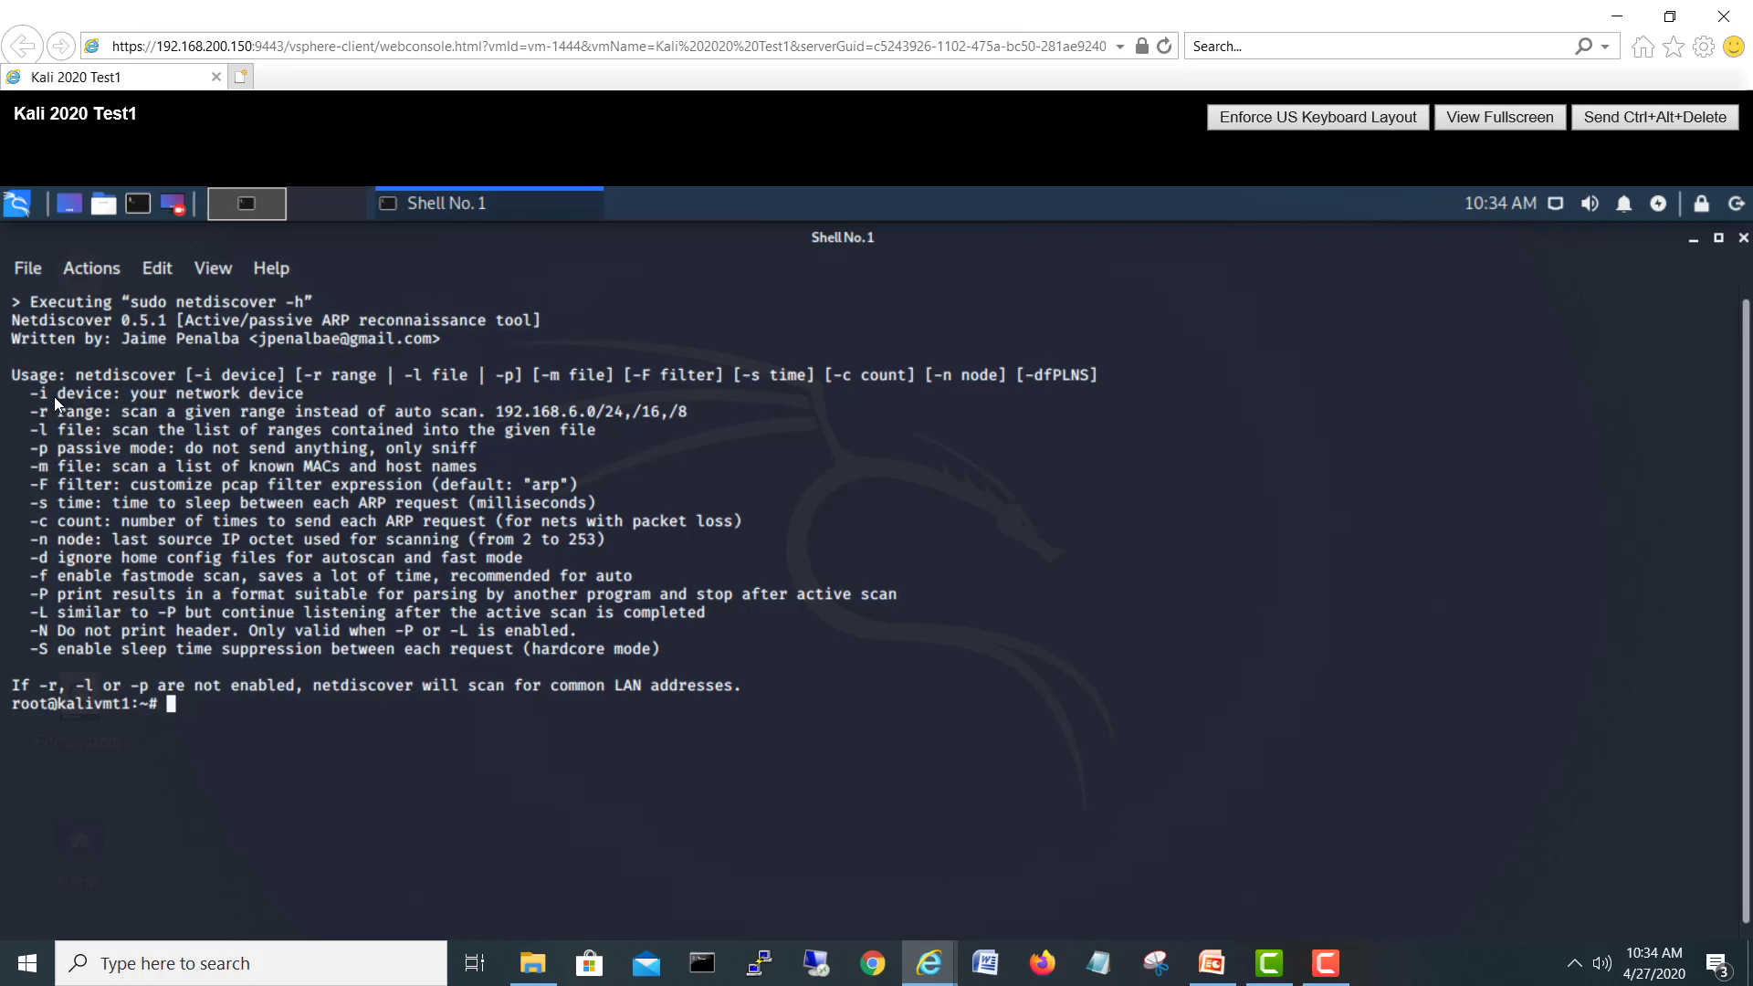
Highlight the -i device, -r range and -l range-file option lines in netdiscover's help
left_click_drag(55, 395, 314, 397)
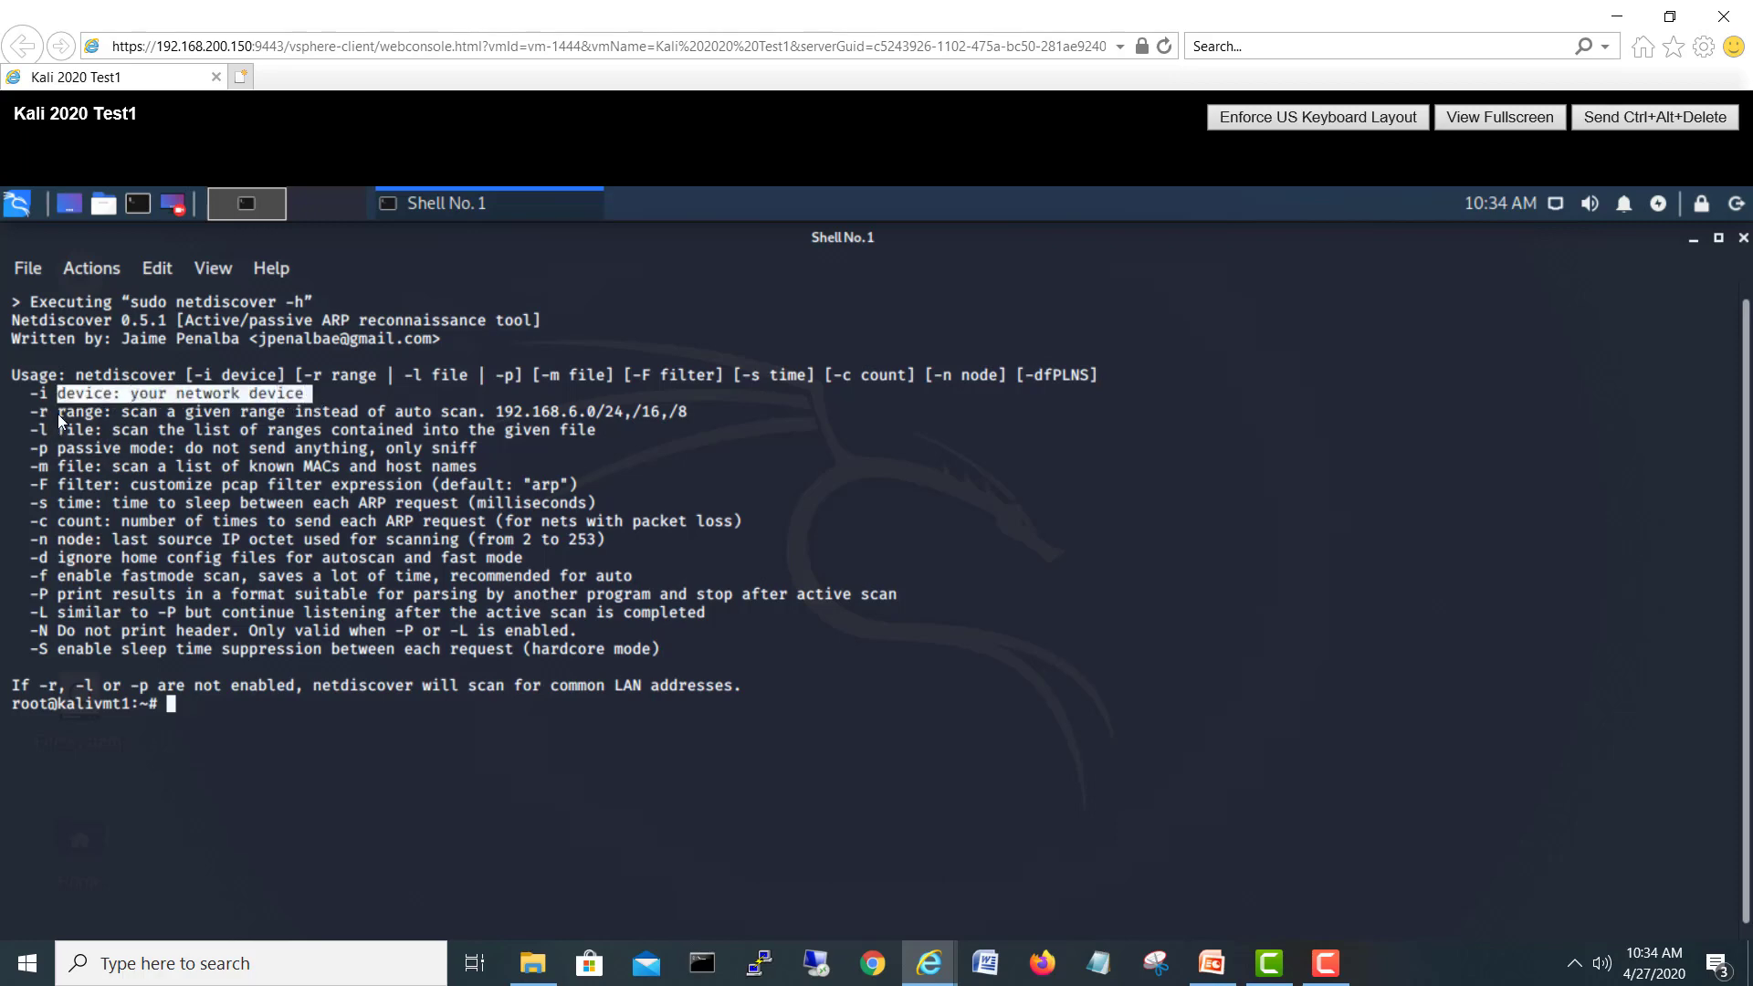
left_click_drag(57, 413, 410, 415)
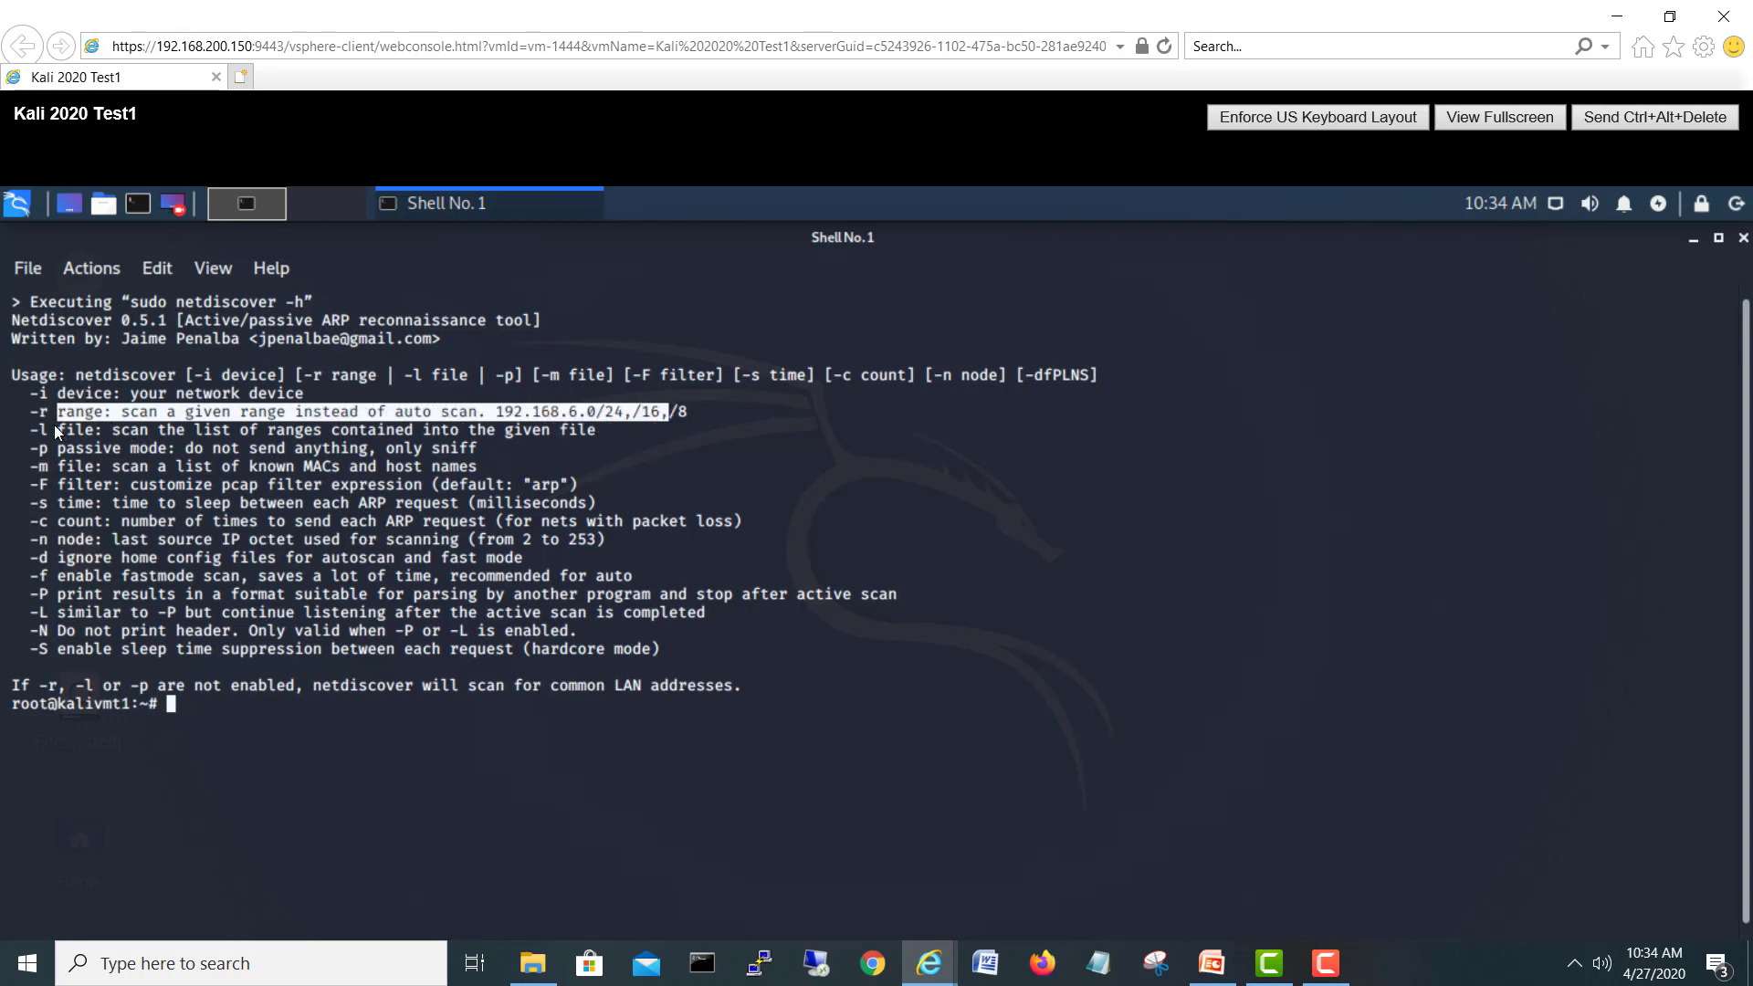
left_click_drag(56, 430, 597, 434)
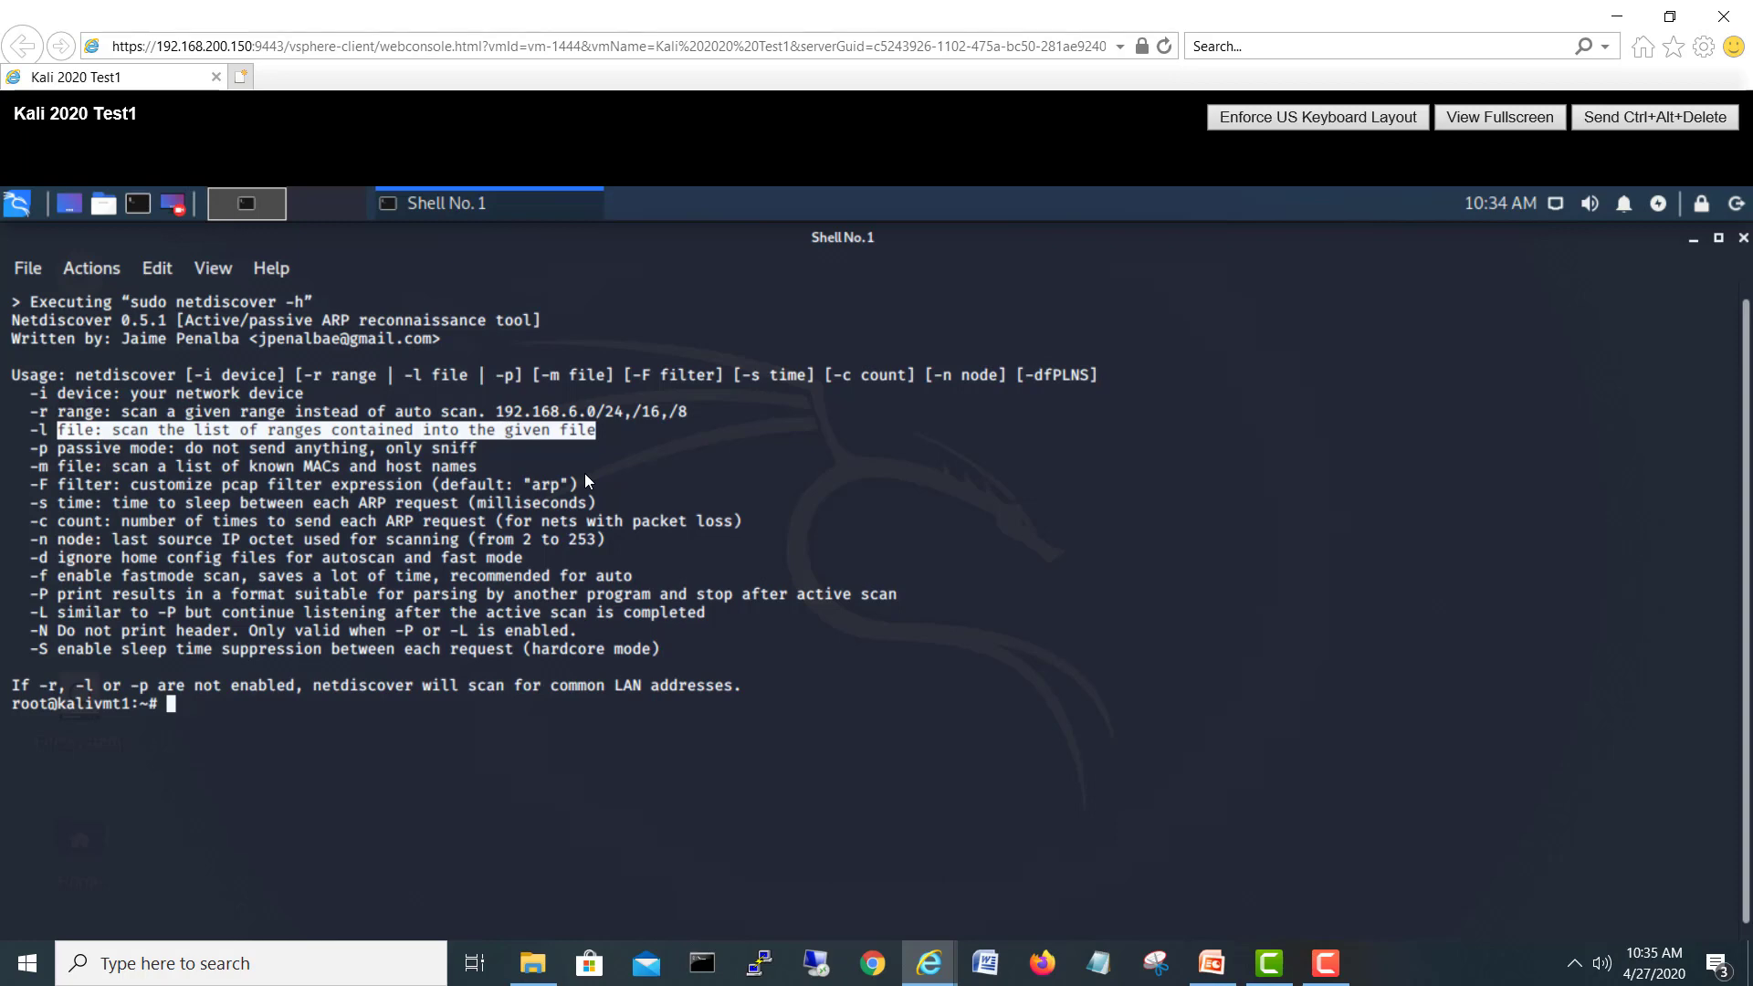
left_click(576, 650)
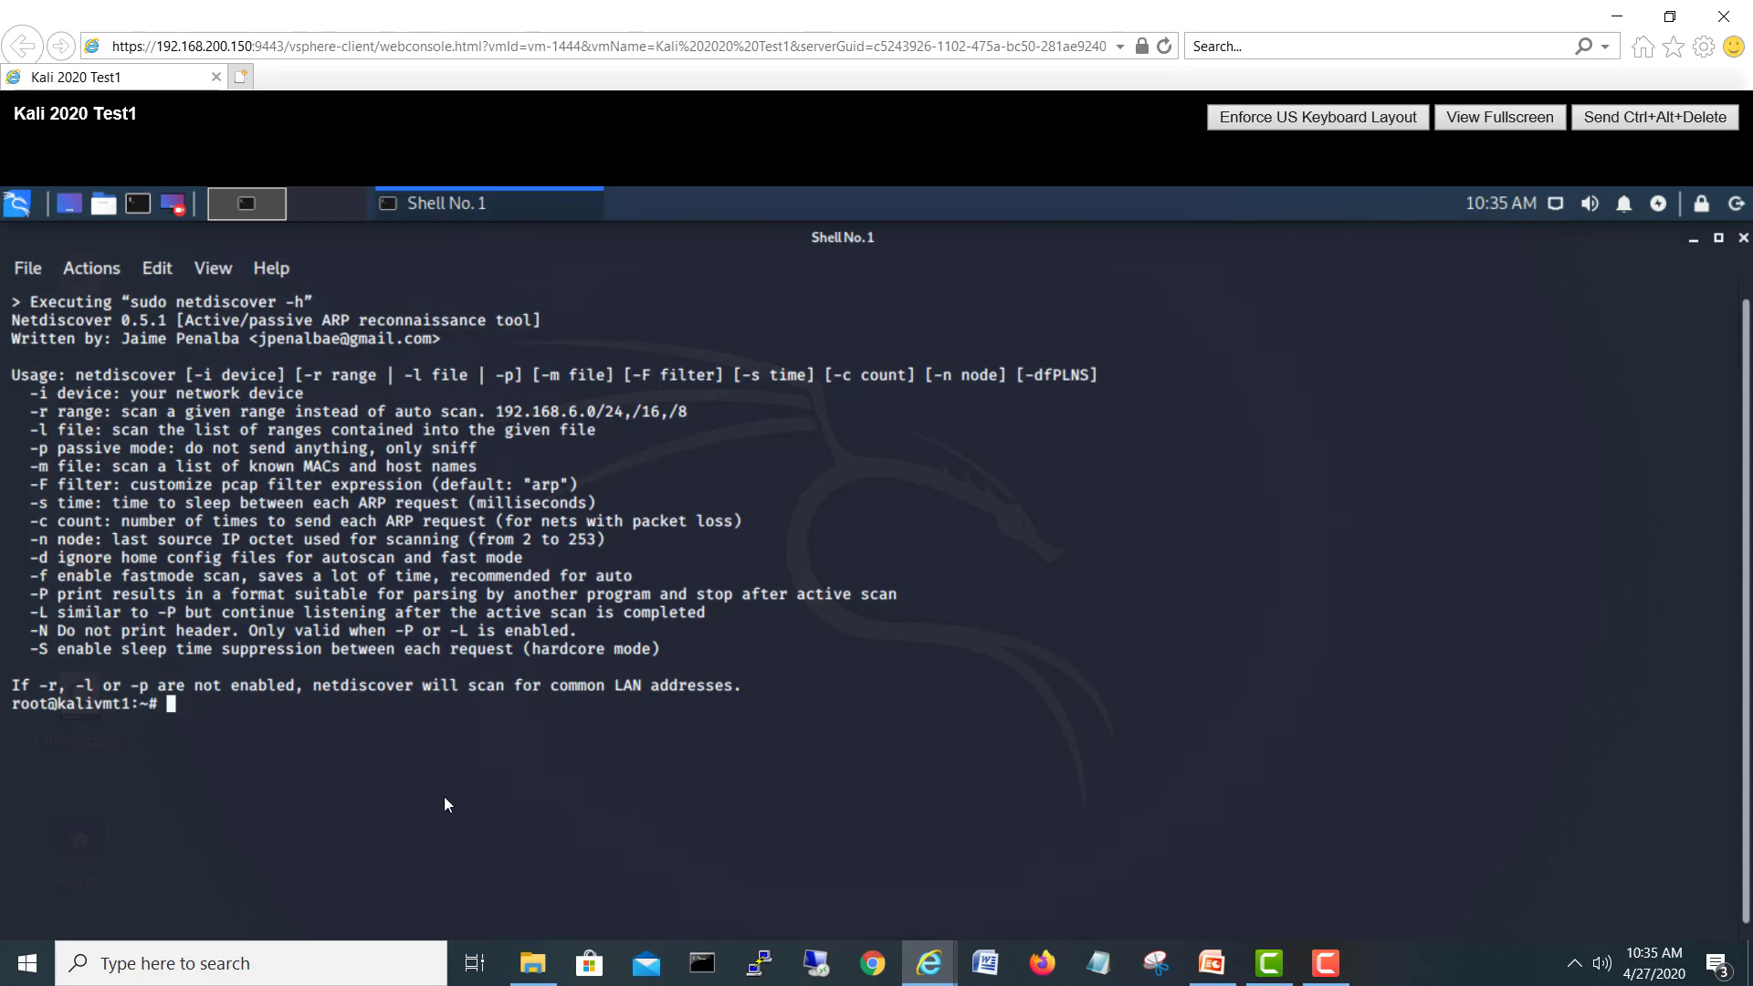
type("ip add")
Run ip add and point out eth1 with its address 192.168.100.53/24
key("Return")
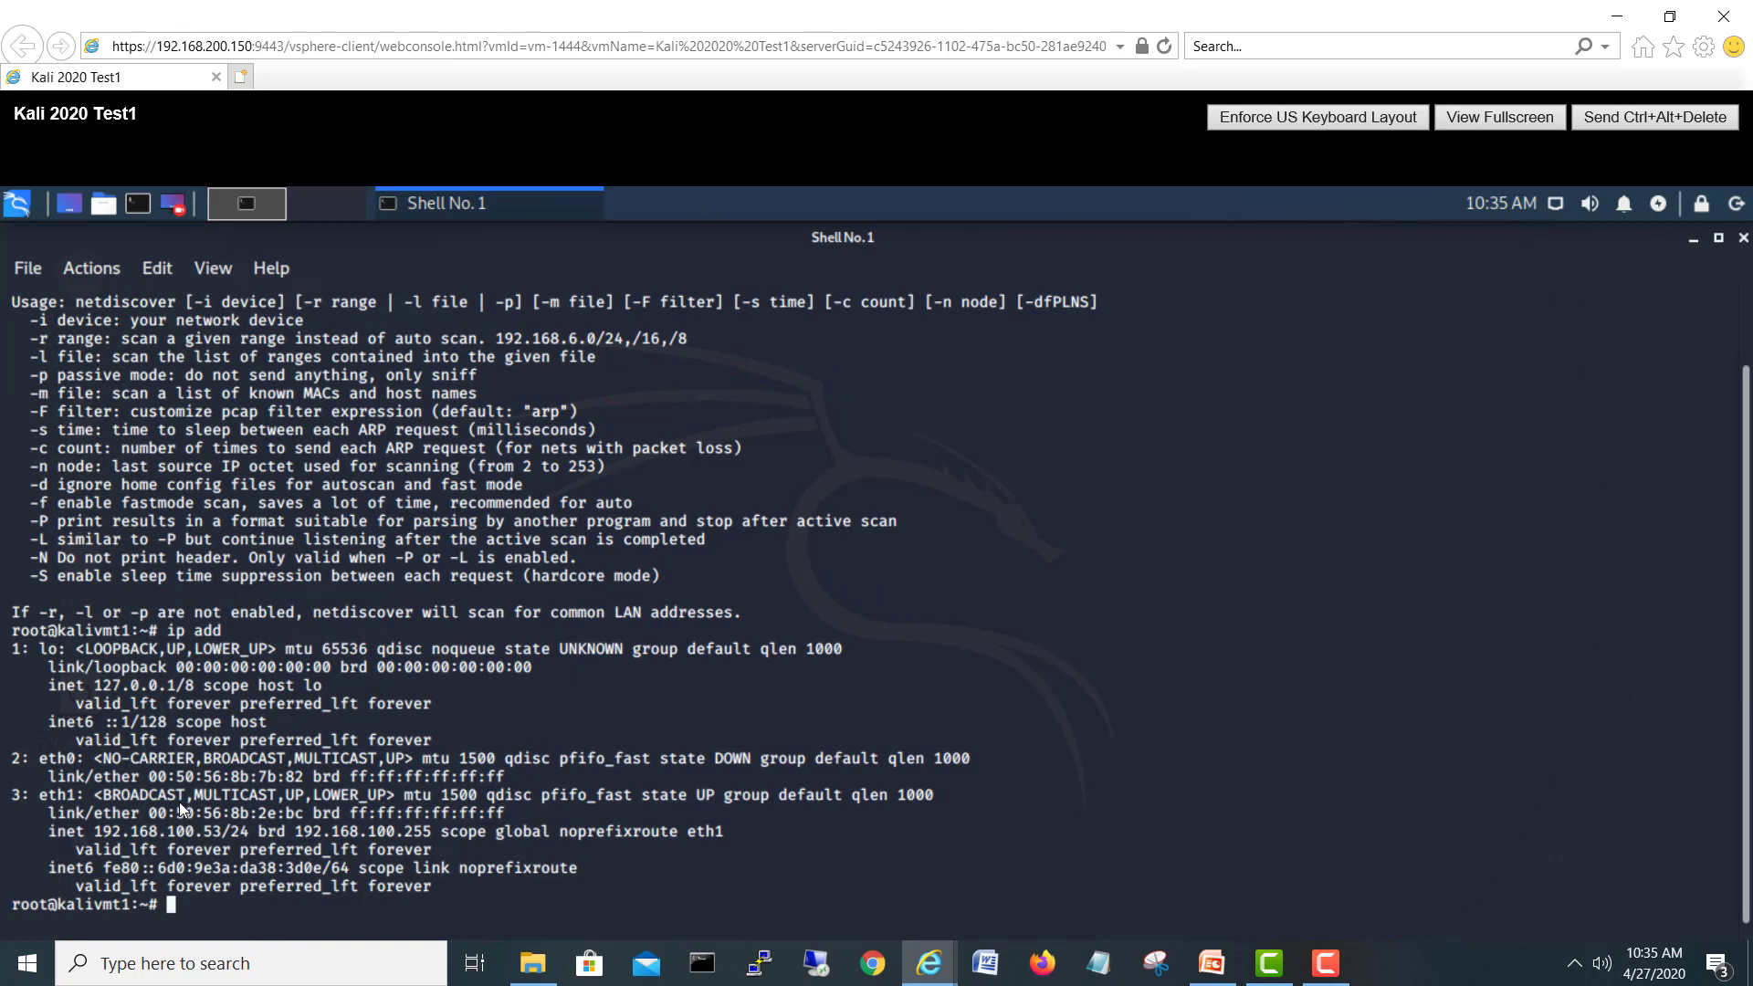
double_click(59, 799)
left_click_drag(95, 831, 234, 842)
left_click(232, 897)
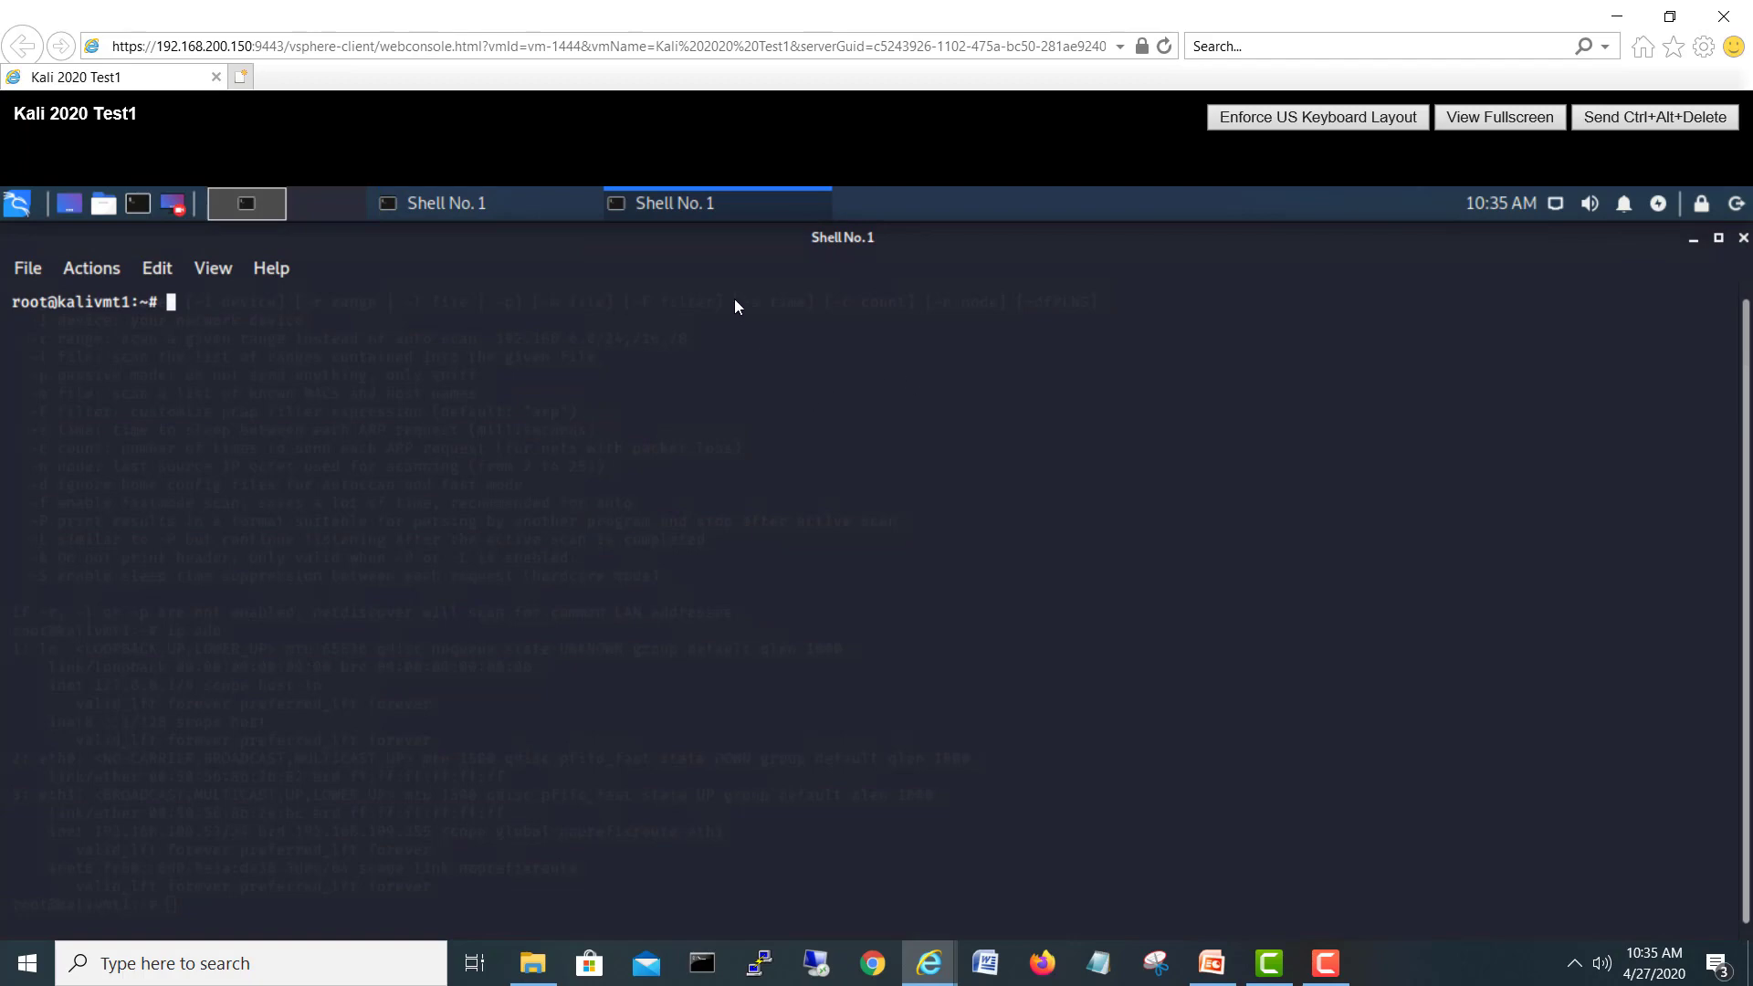
Close the extra terminal and shrink the interface-listing shell to a centred window
left_click(1740, 241)
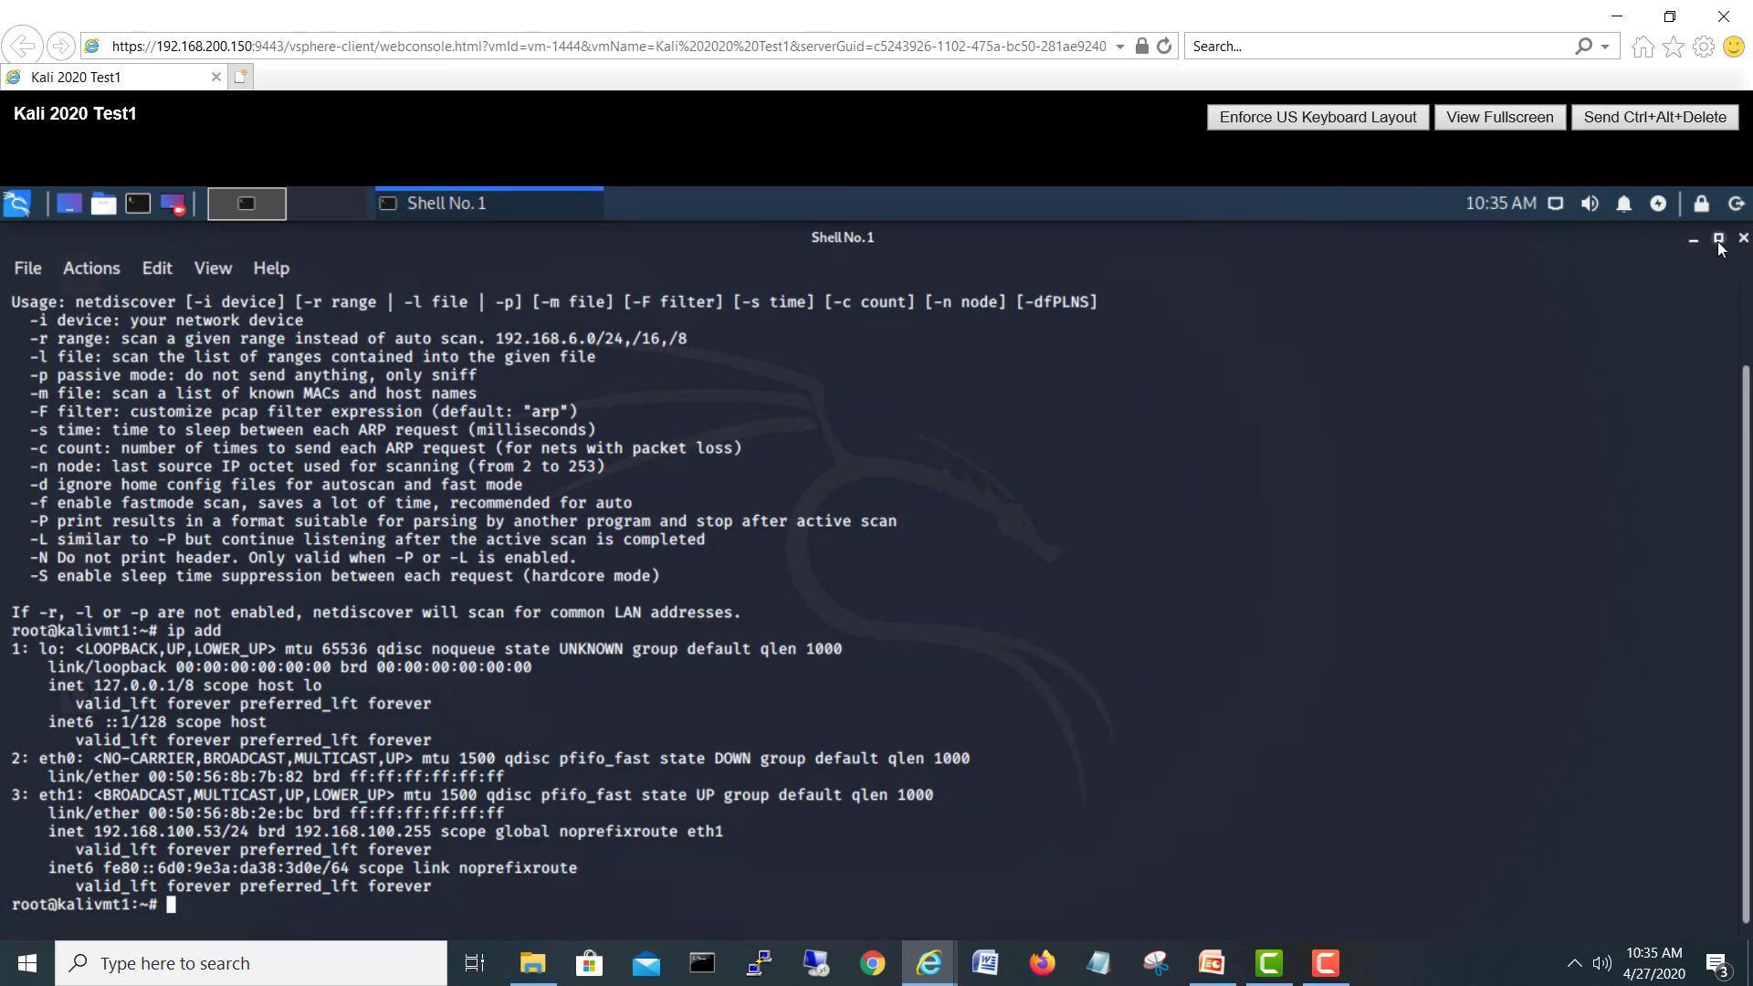
left_click_drag(1424, 237, 1401, 369)
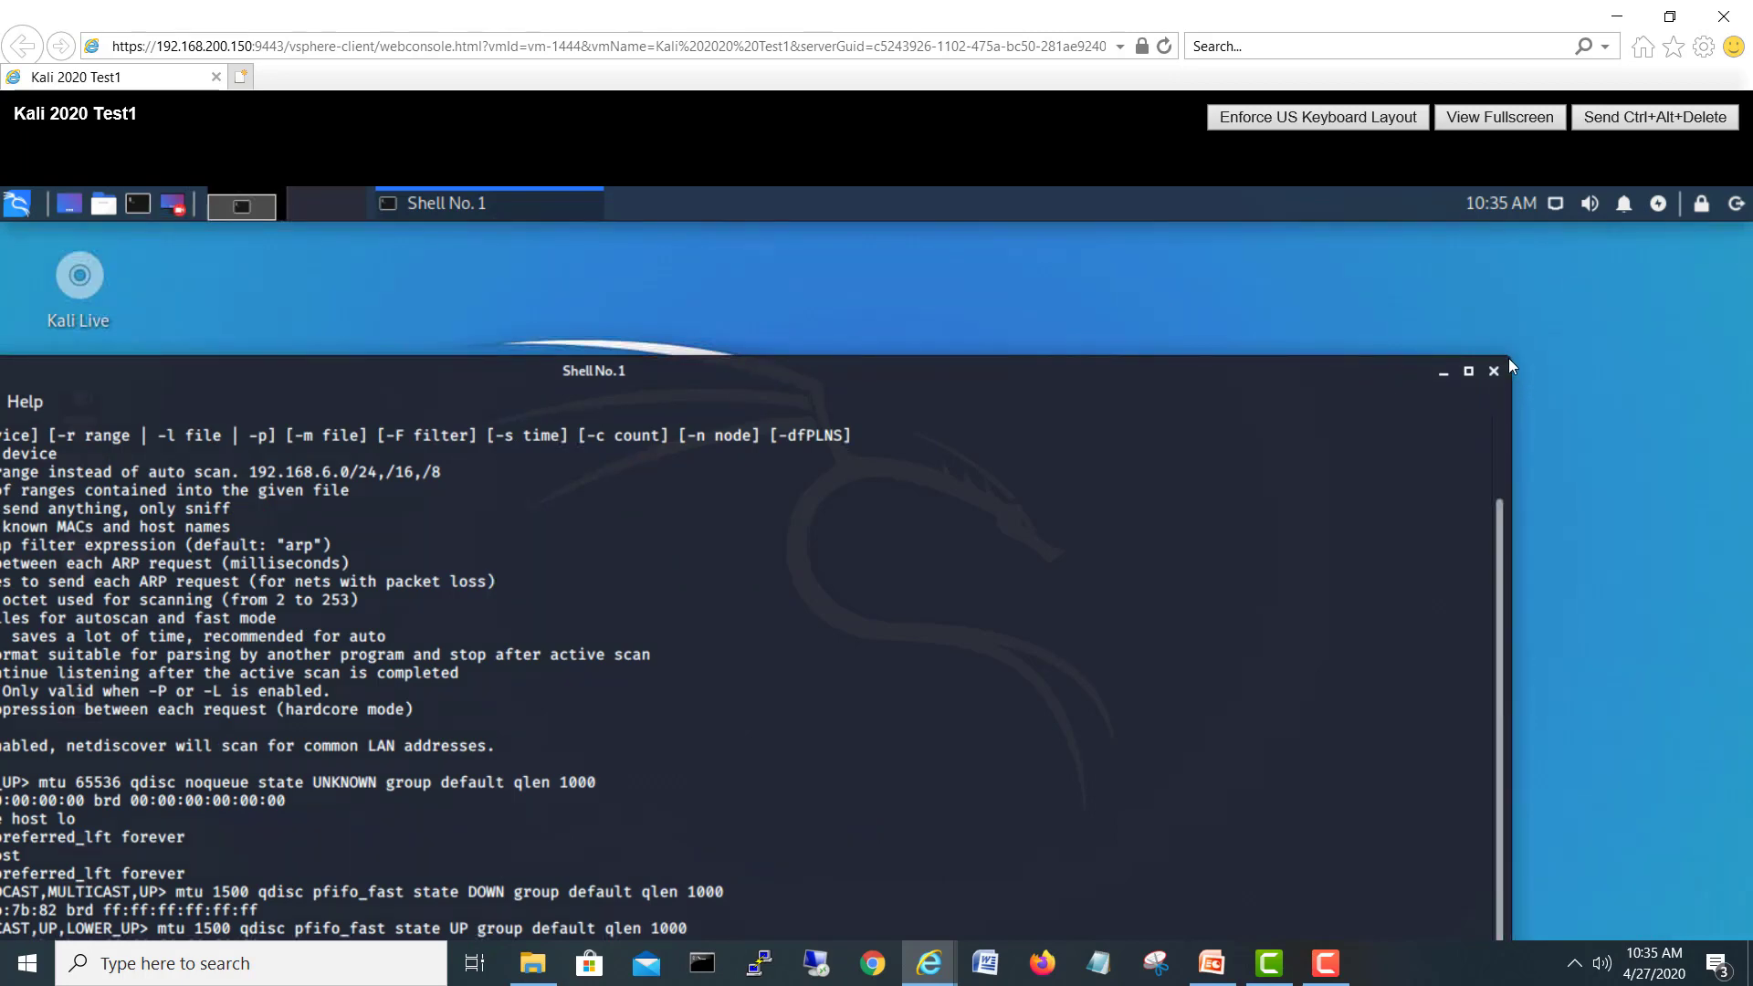
left_click_drag(1508, 368, 1068, 516)
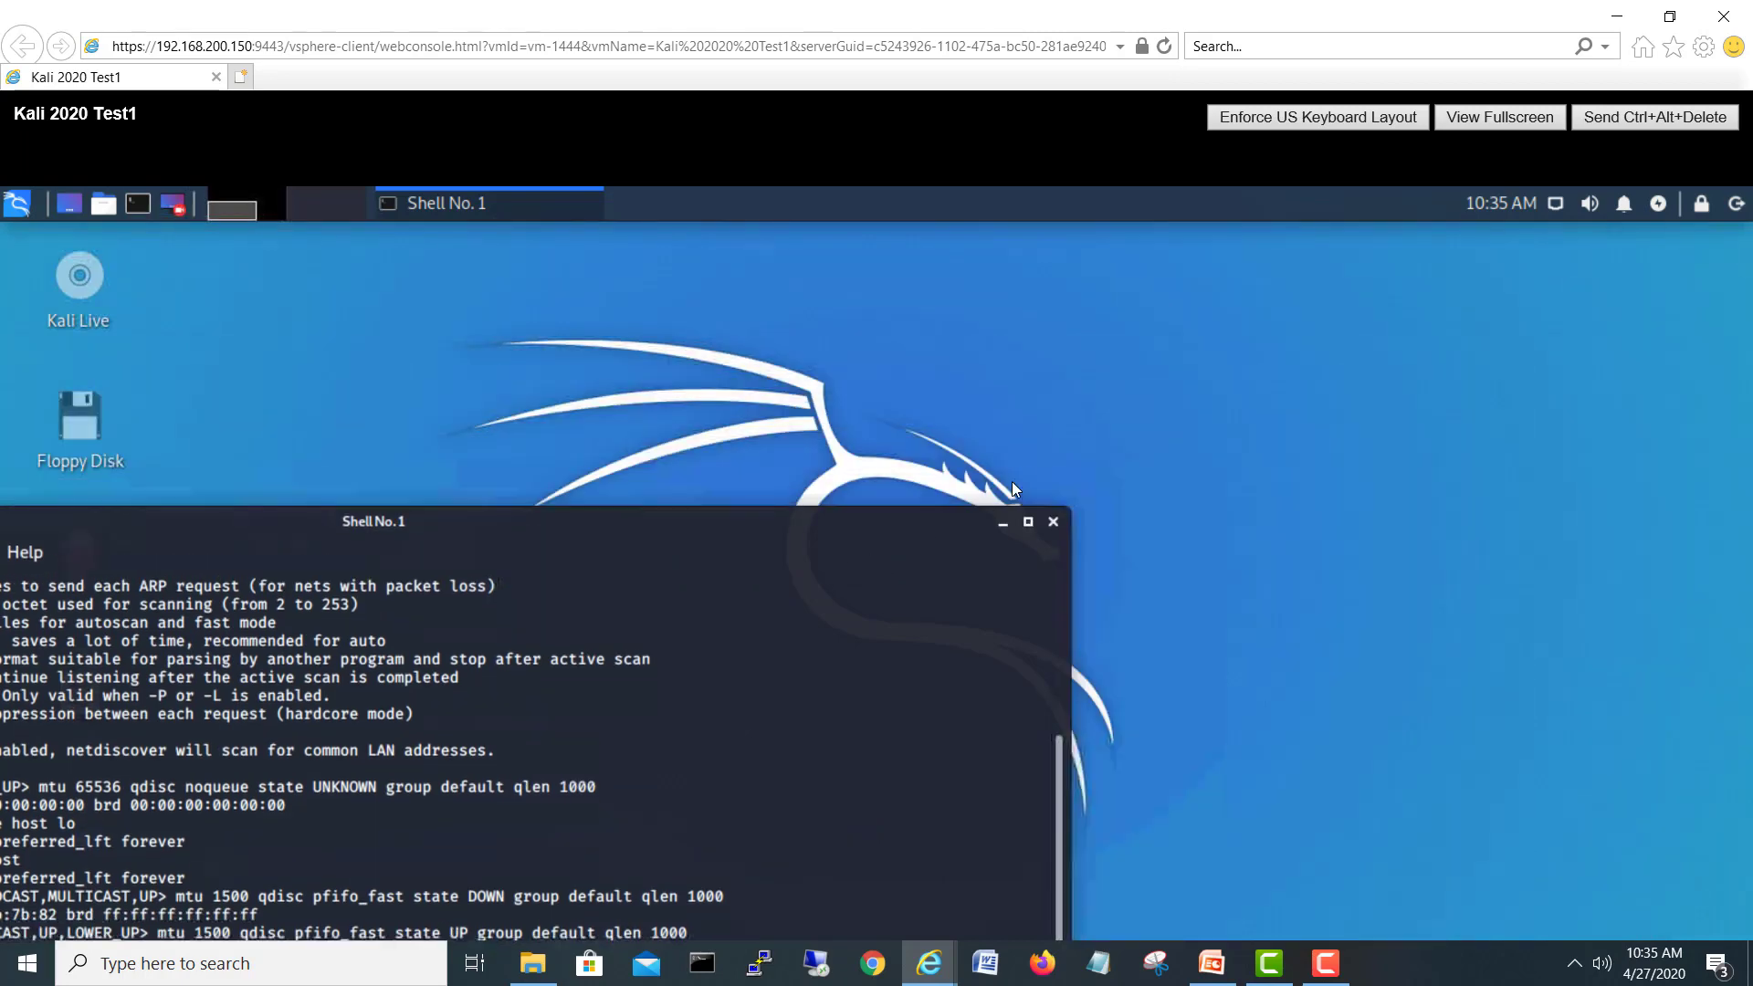
mouse_move(835, 541)
left_mouse_down()
mouse_move(1330, 258)
mouse_move(1378, 255)
left_mouse_up()
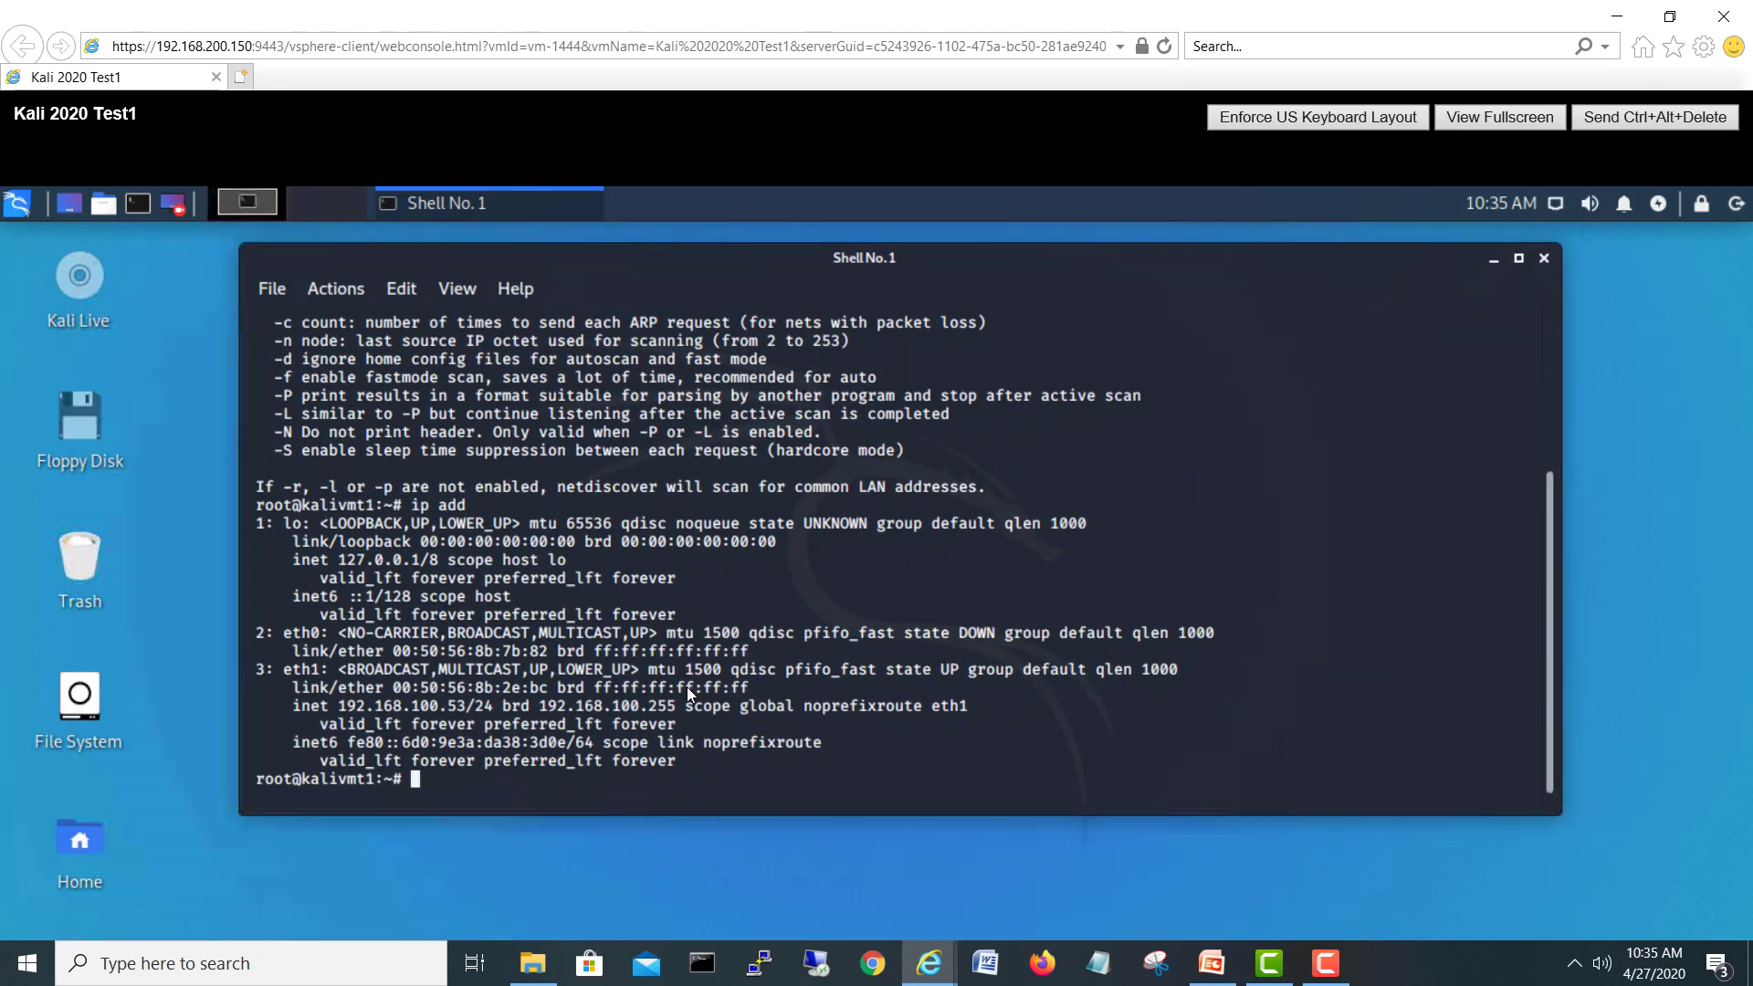
Run netdiscover -i eth1 to scan for live hosts on eth1
key("Return")
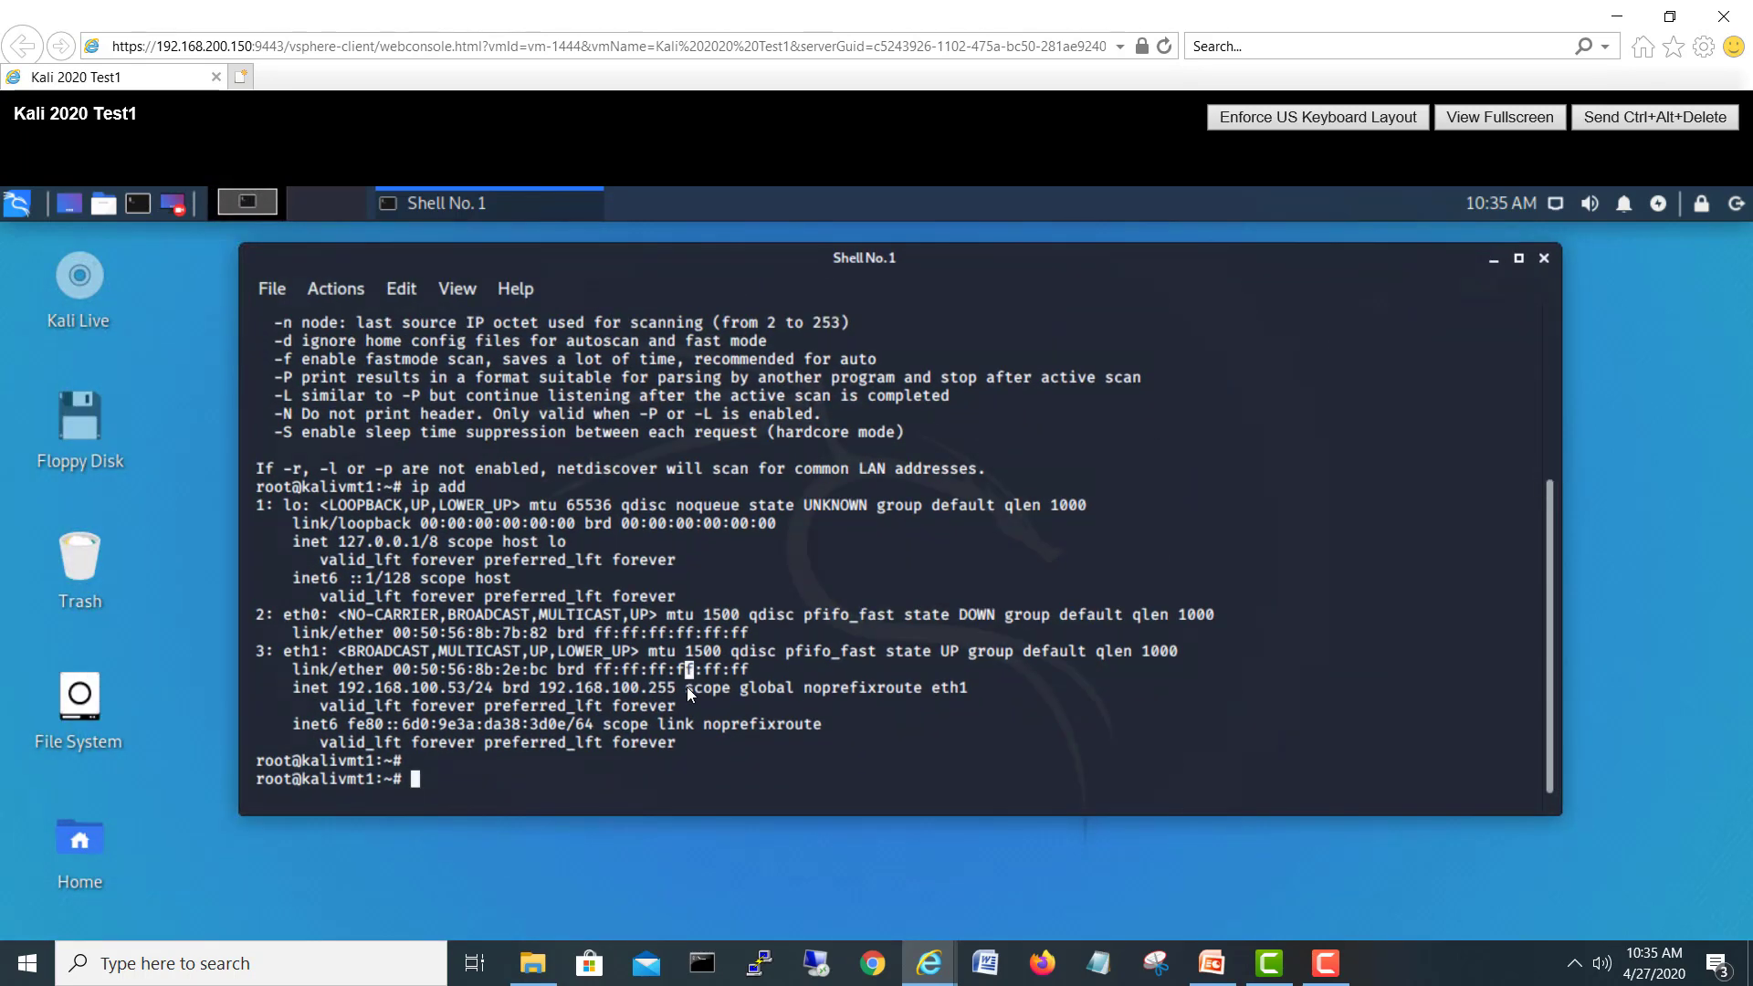
type("netd")
type("iscover")
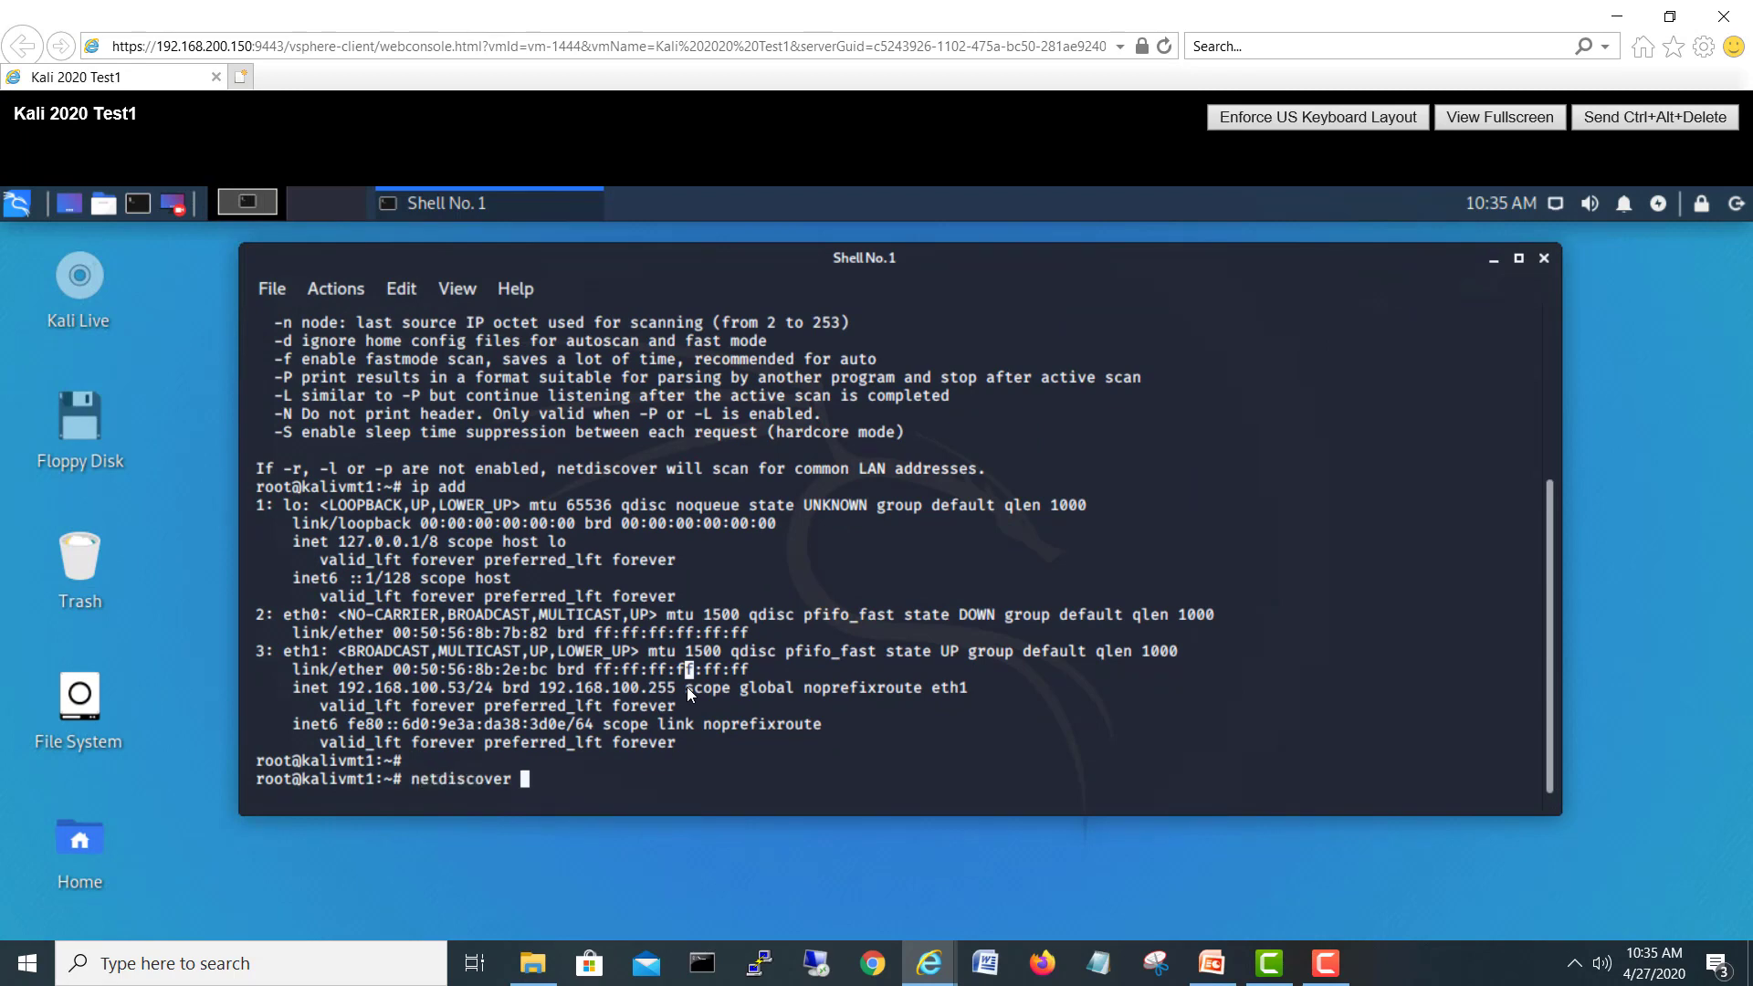
type(" -i ")
type("eth")
type("1")
key("Return")
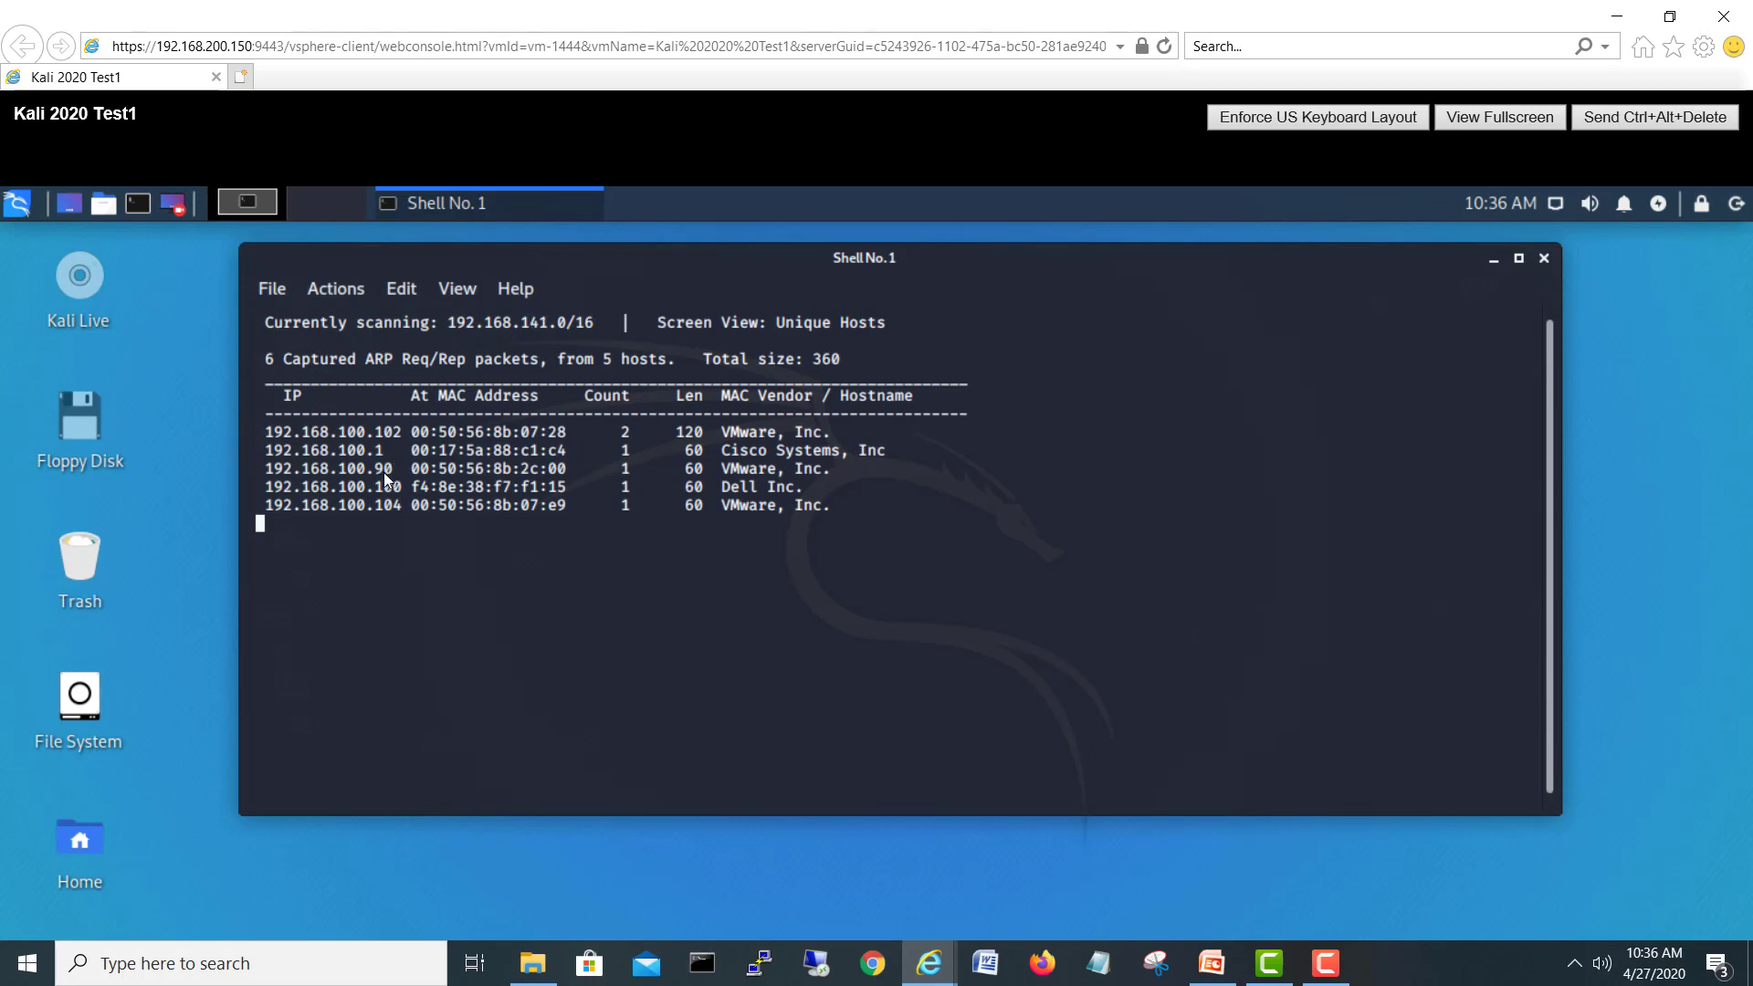
Highlight the Dell host row and other discovered entries in the scan results
double_click(800, 486)
left_click_drag(359, 504, 267, 490)
mouse_move(891, 451)
left_mouse_down()
mouse_move(268, 448)
mouse_move(432, 465)
left_mouse_up()
Stop the eth1 scan with Ctrl+C and trim the next command back to 'netdiscover -'
key("ctrl+c")
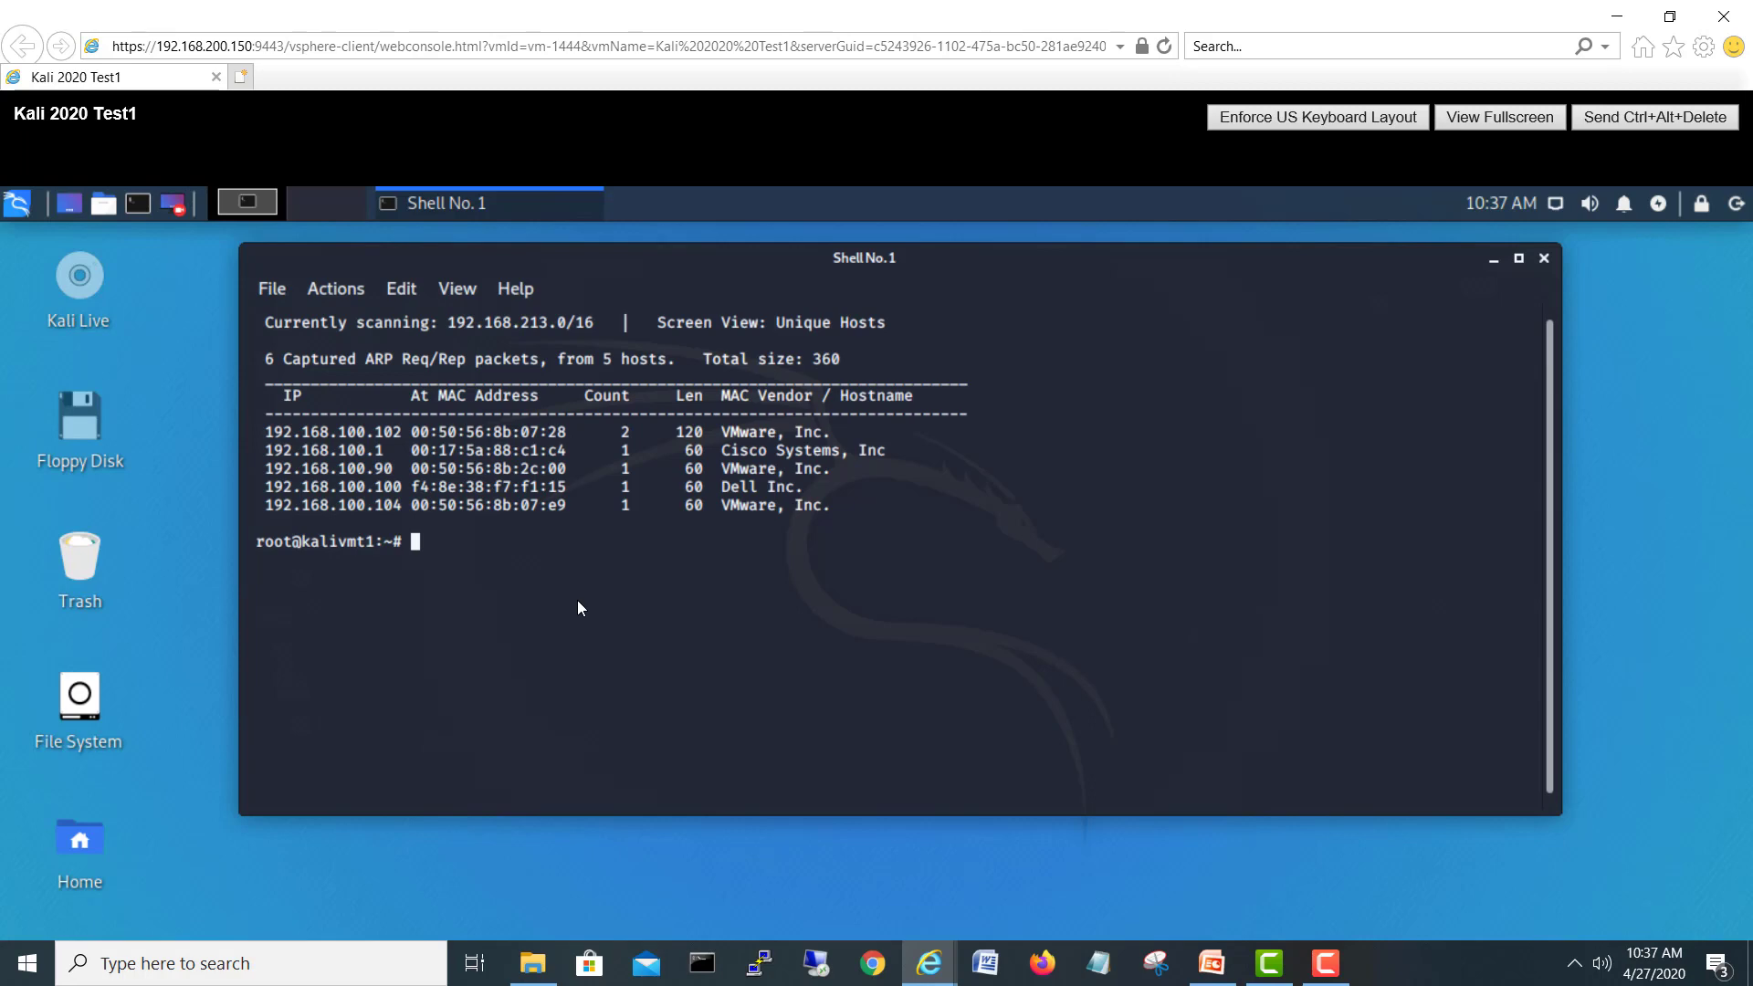
type("netdiscover -i eth1")
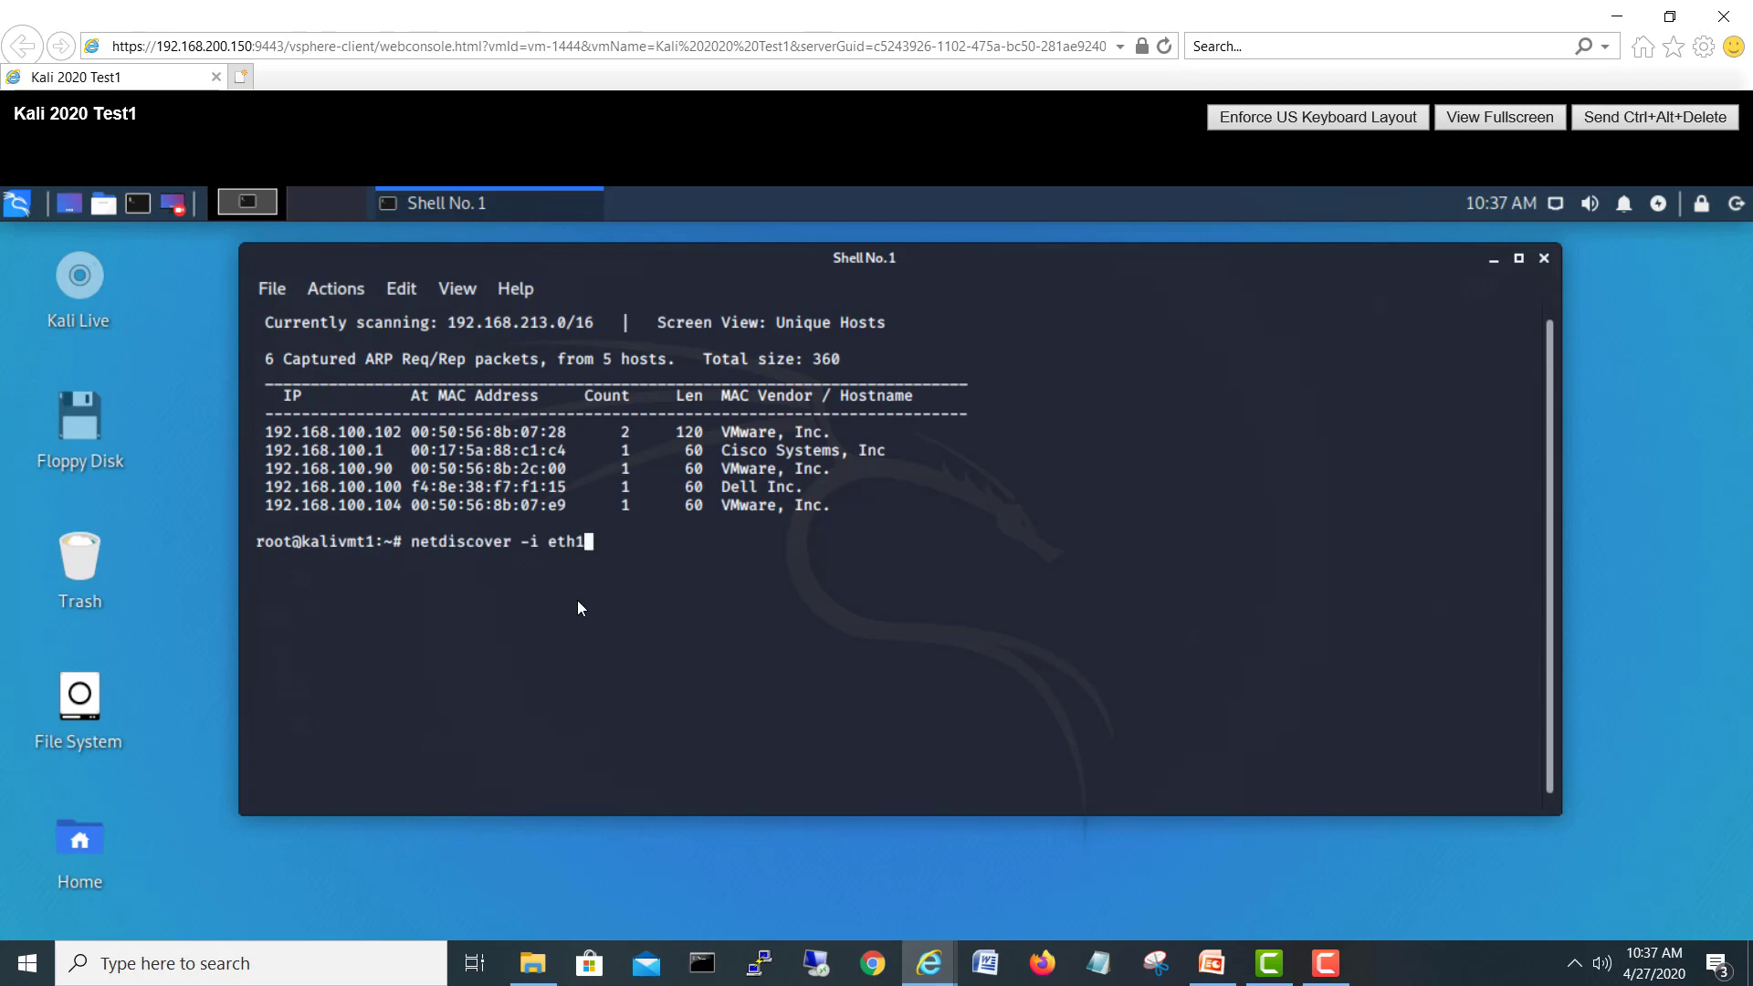
key("BackSpace")
key("BackSpace")
key("BackSpace")
key("BackSpace")
key("BackSpace")
key("BackSpace")
type("h")
Show netdiscover -h help and highlight the -r range option's description
key("Return")
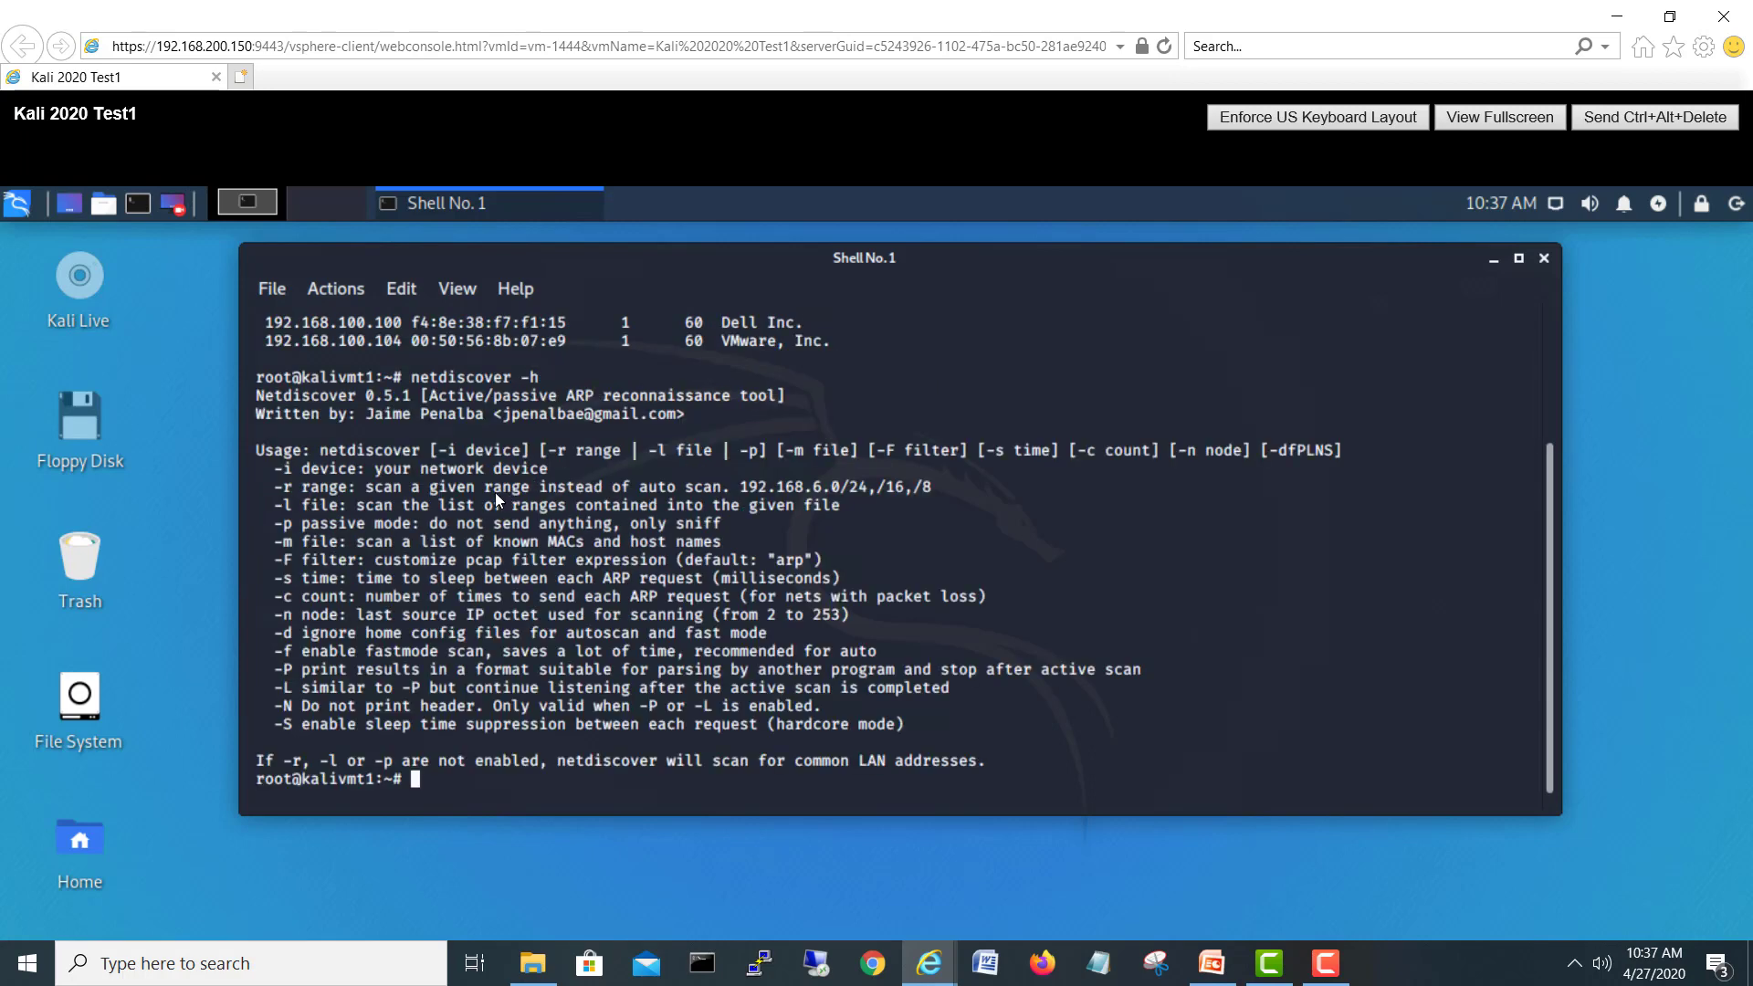
left_click_drag(302, 490, 916, 472)
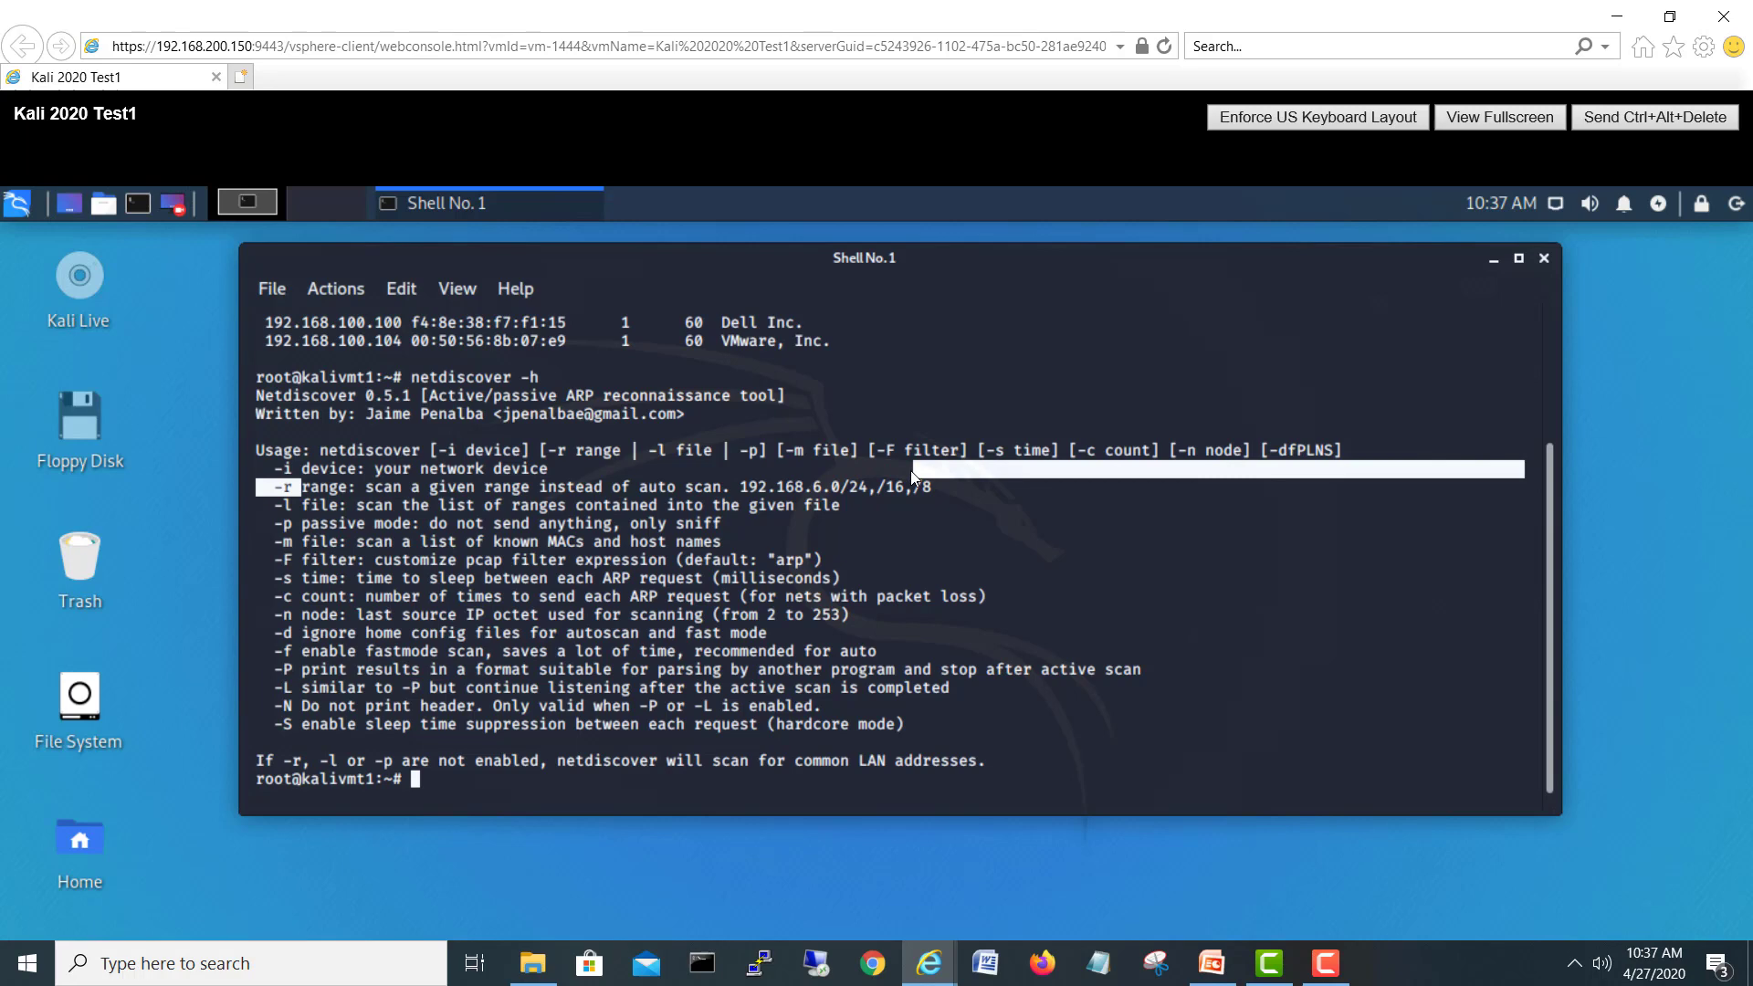
left_click(785, 612)
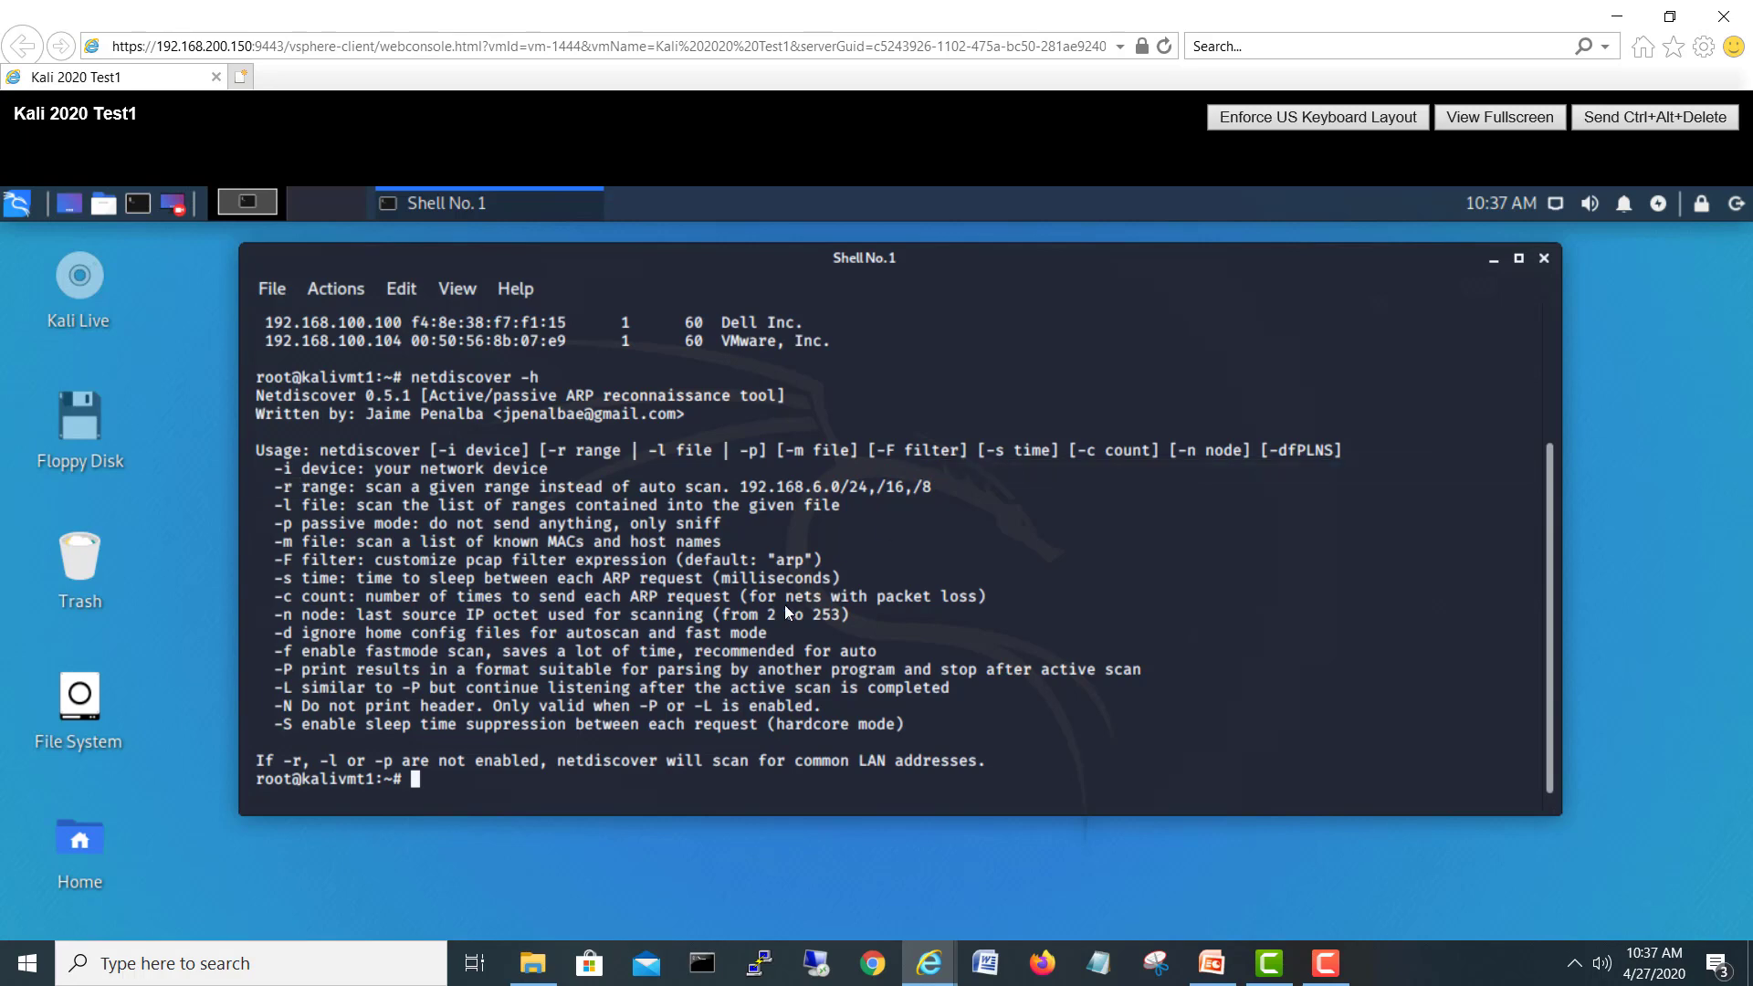
type("netdiscover -i eth1")
Run netdiscover -r 192.168.0.0/16 to scan that address range
key("BackSpace")
key("BackSpace")
key("BackSpace")
key("BackSpace")
key("BackSpace")
key("BackSpace")
type("r ")
type("192.16")
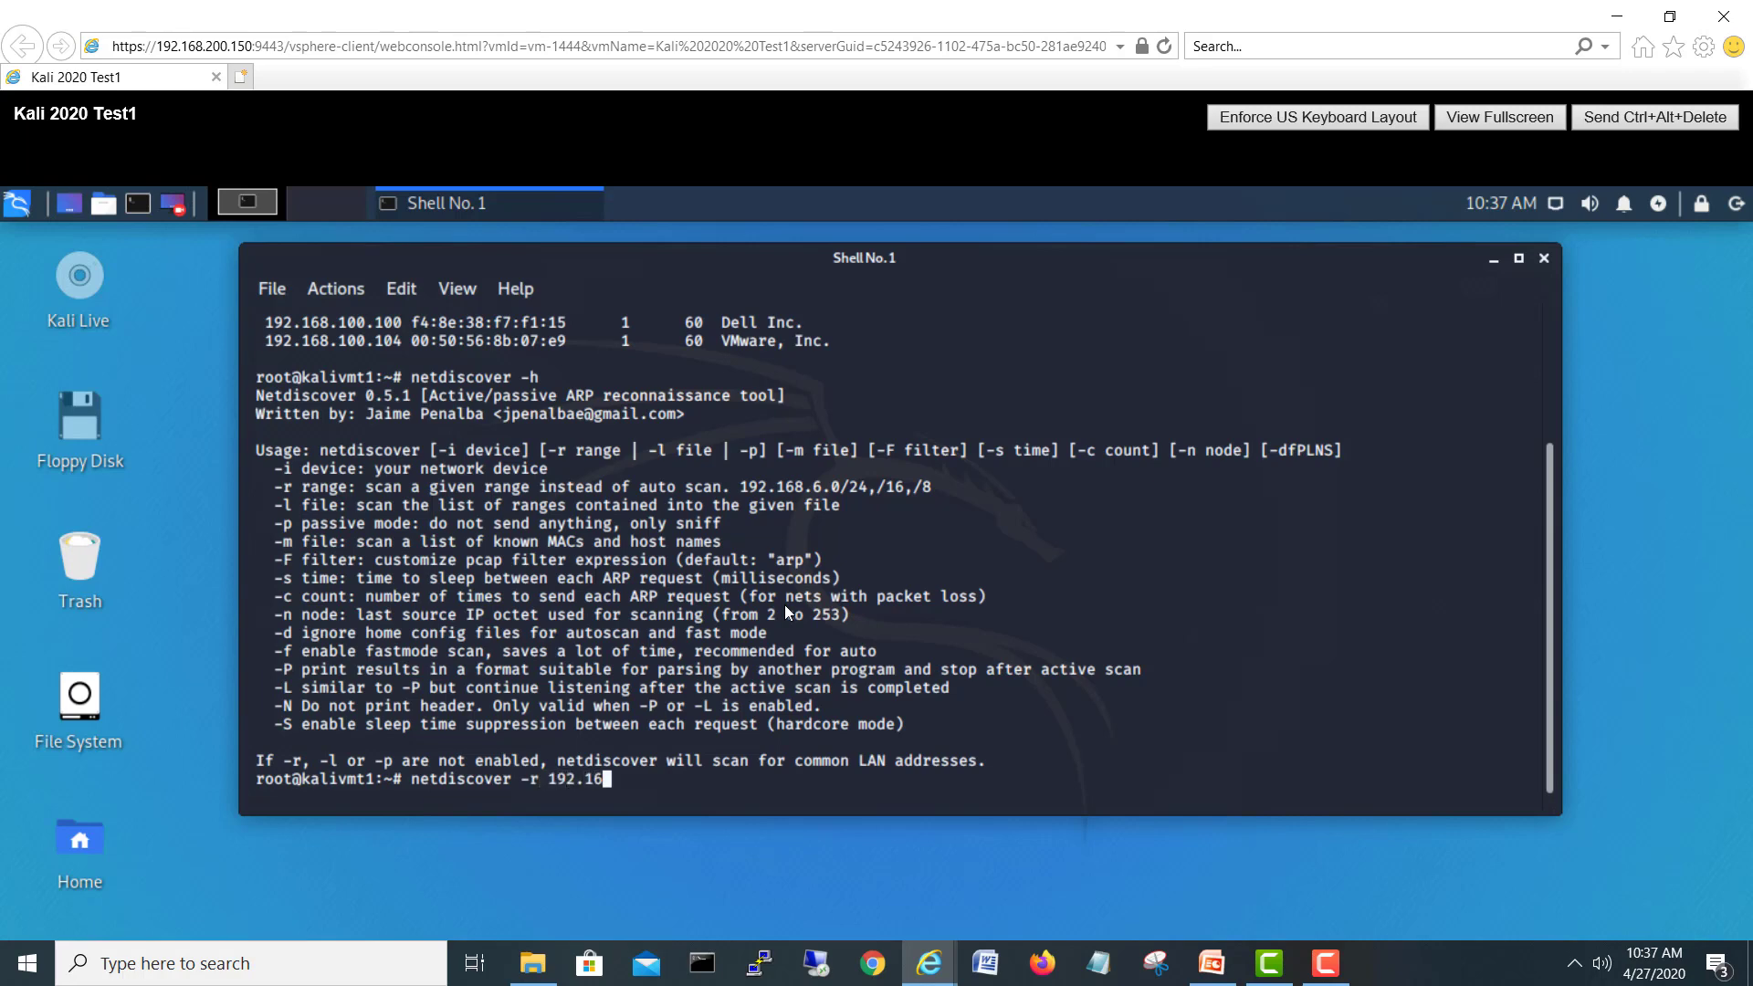
type("8.0")
type(".")
type("0/16")
key("Return")
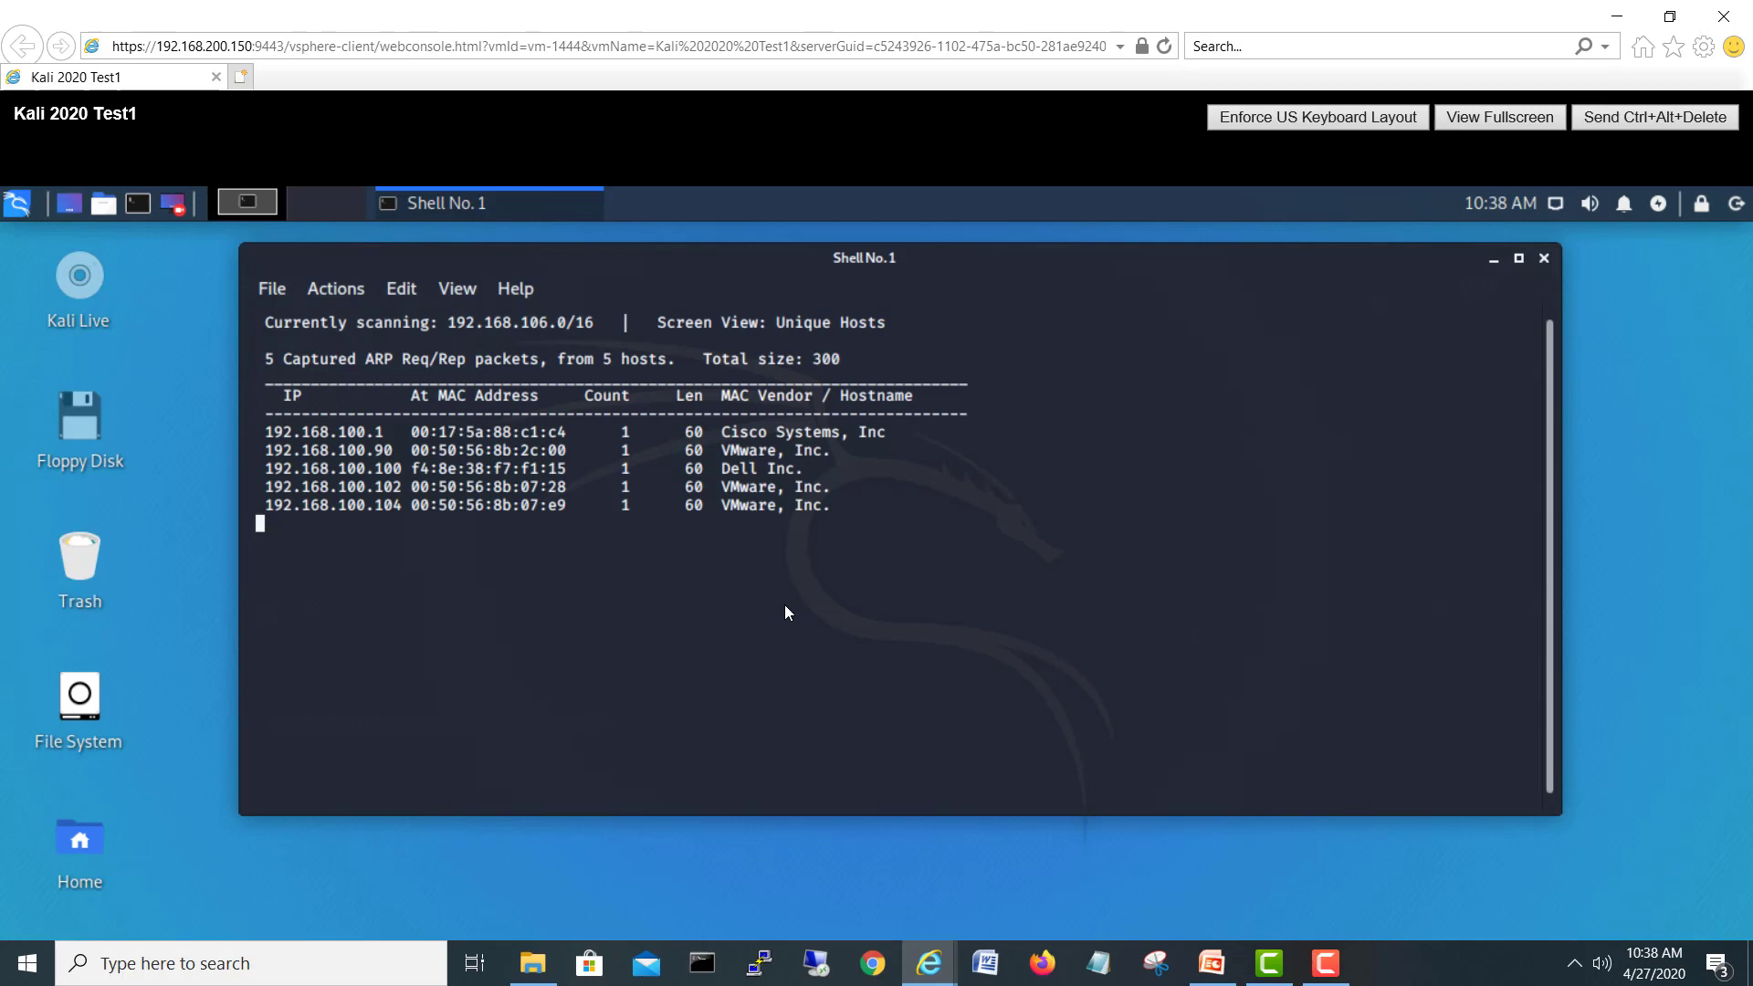
Stop the 192.168.0.0/16 scan, leaving its five-host results above a fresh prompt
key("q")
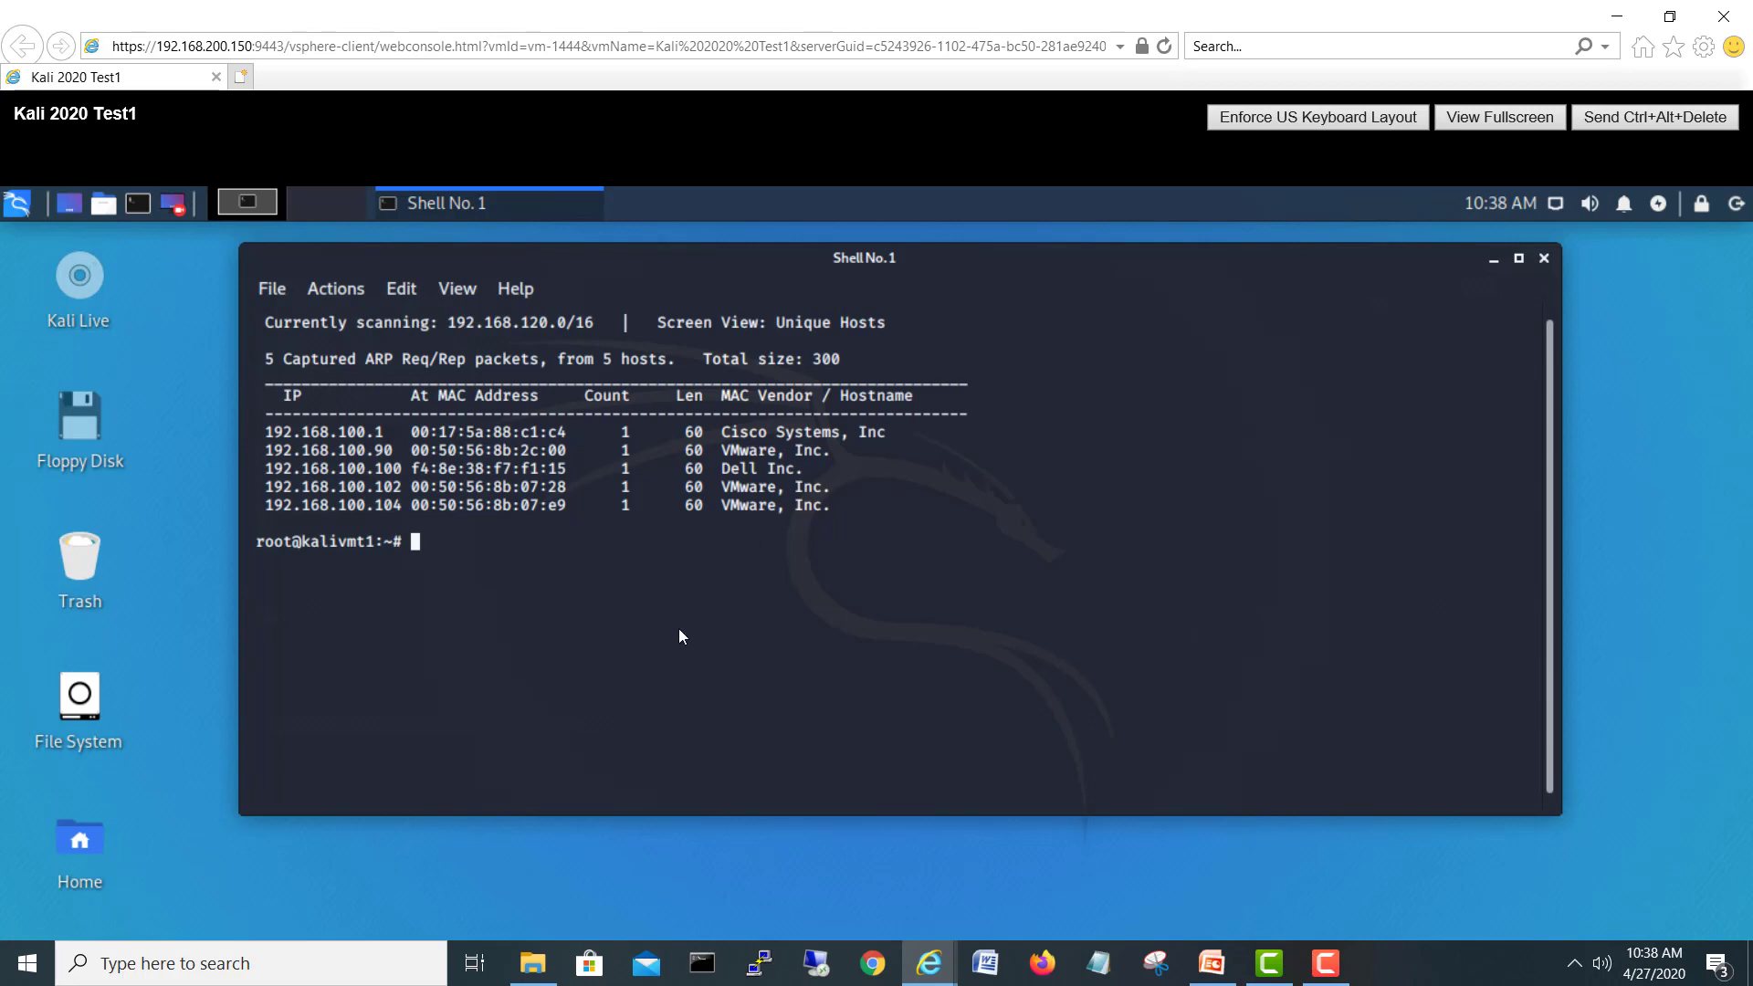
Show netdiscover's help, mark the -l range-file option line, and open the applications menu
key("Up")
key("BackSpace")
key("BackSpace")
key("BackSpace")
type("h")
key("Return")
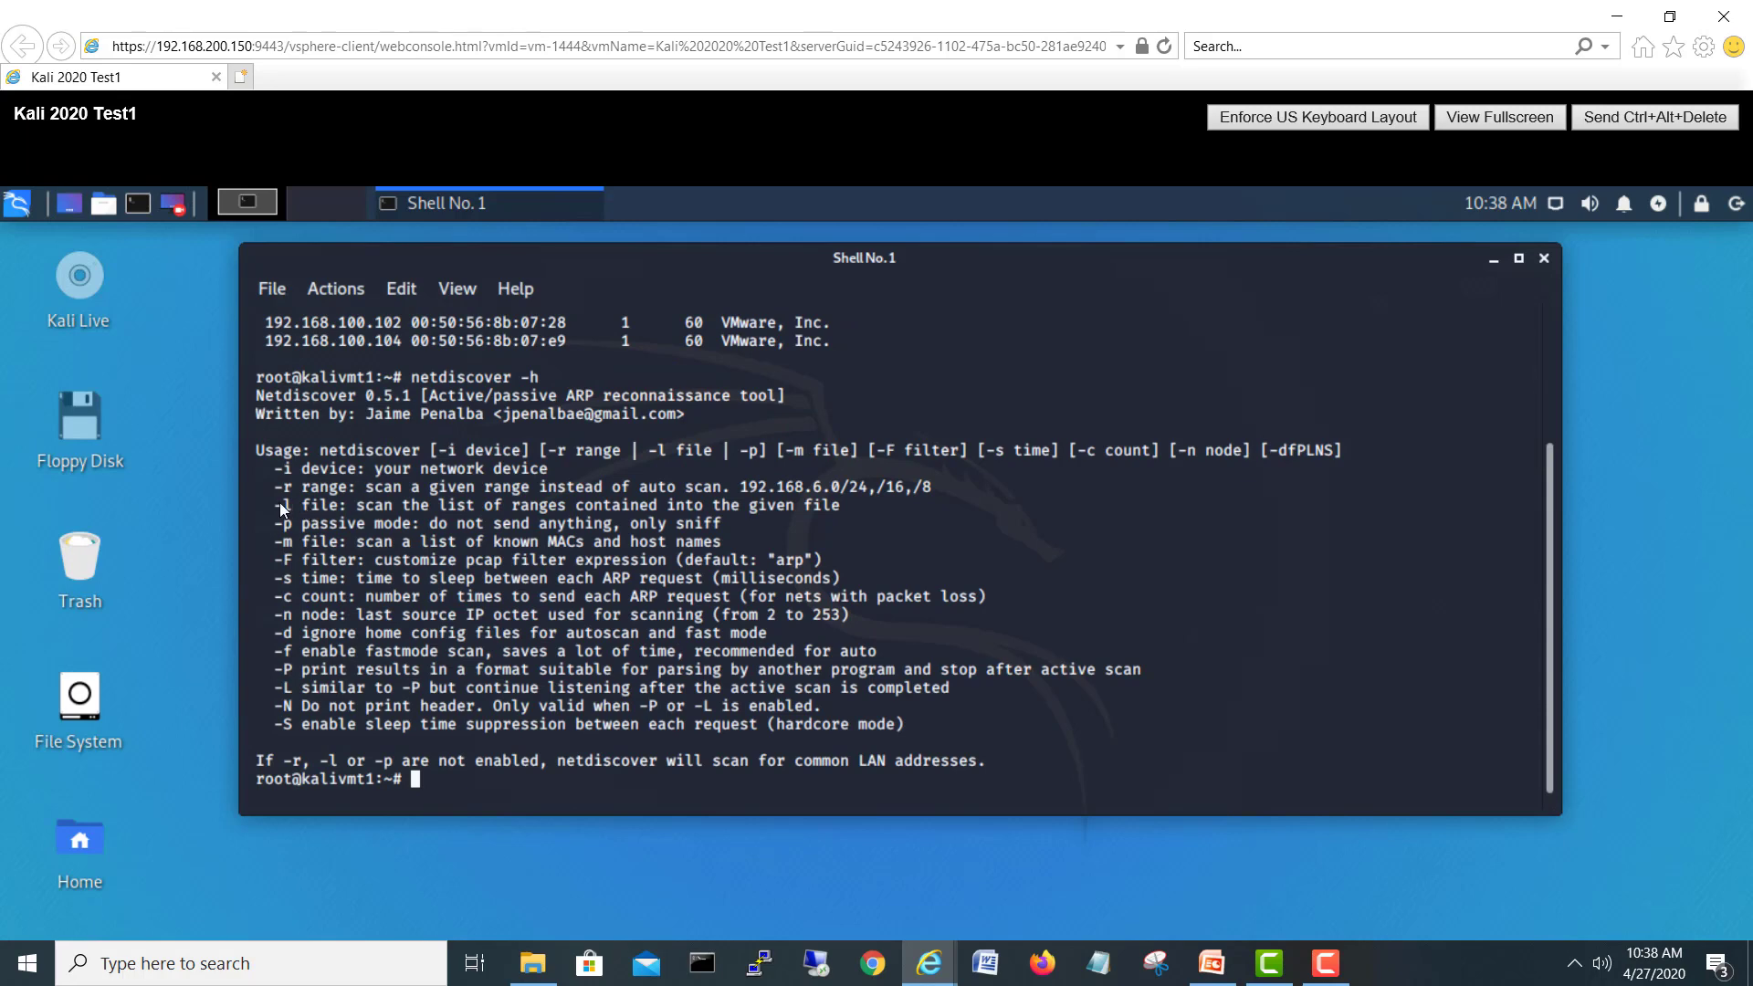
left_click_drag(281, 502, 849, 507)
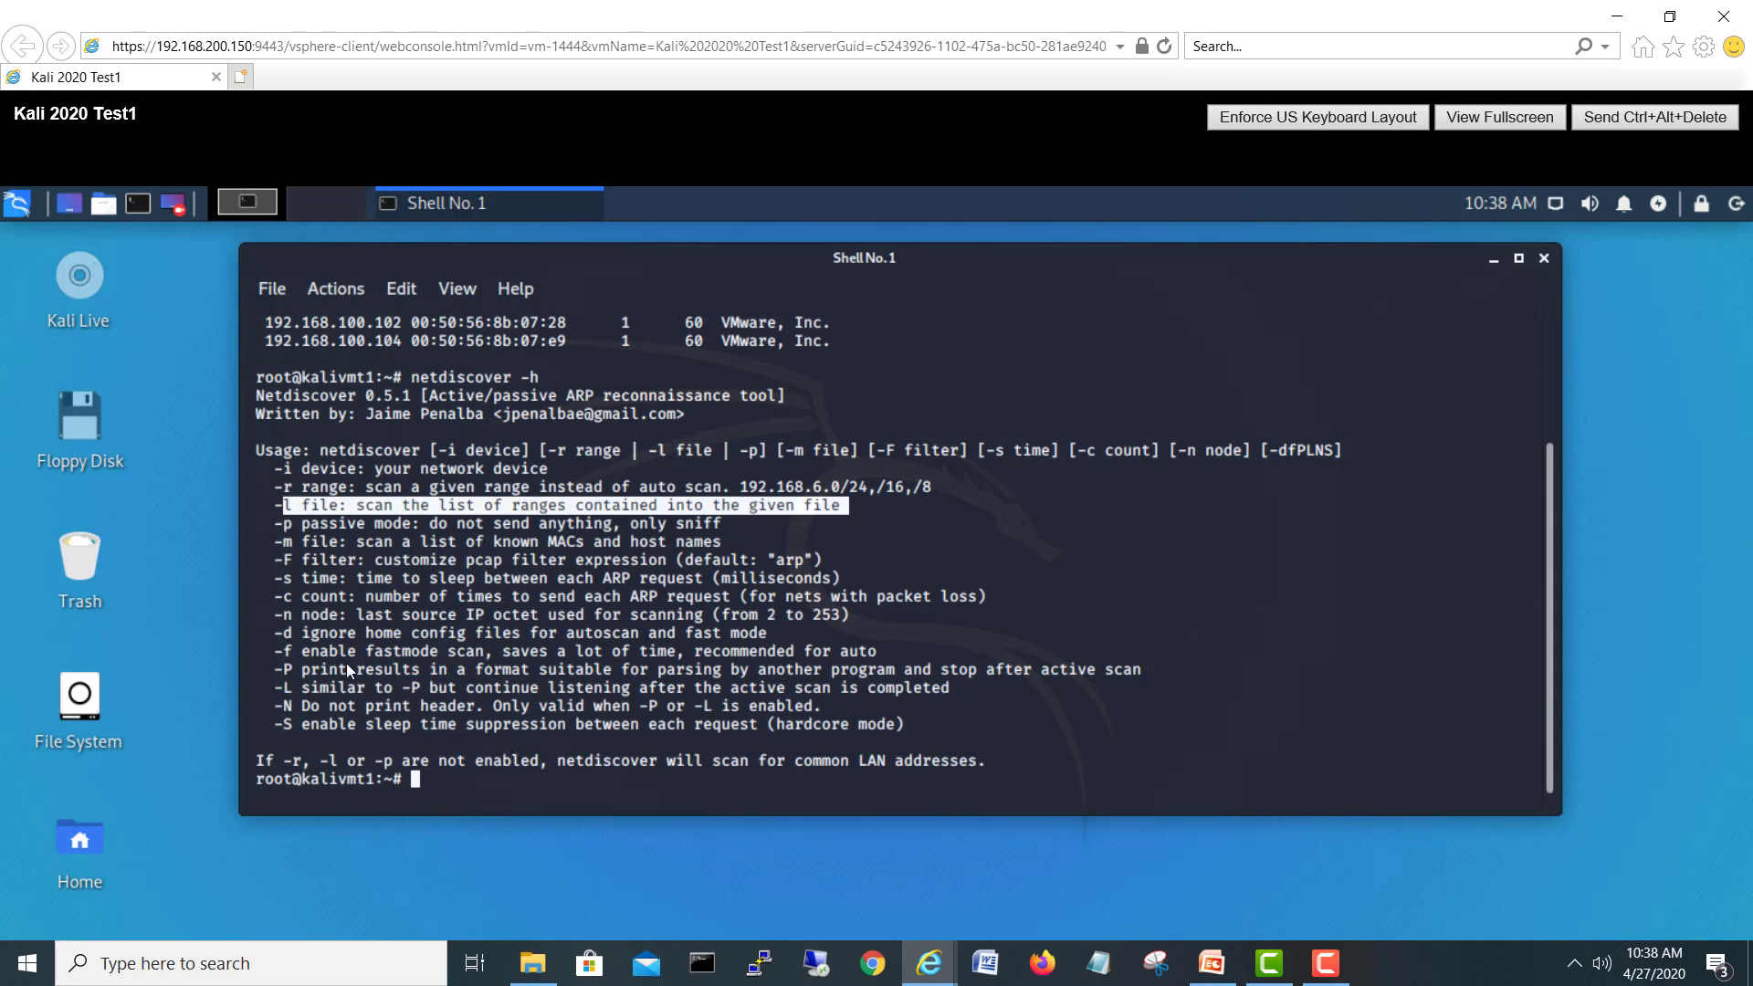
left_click(18, 206)
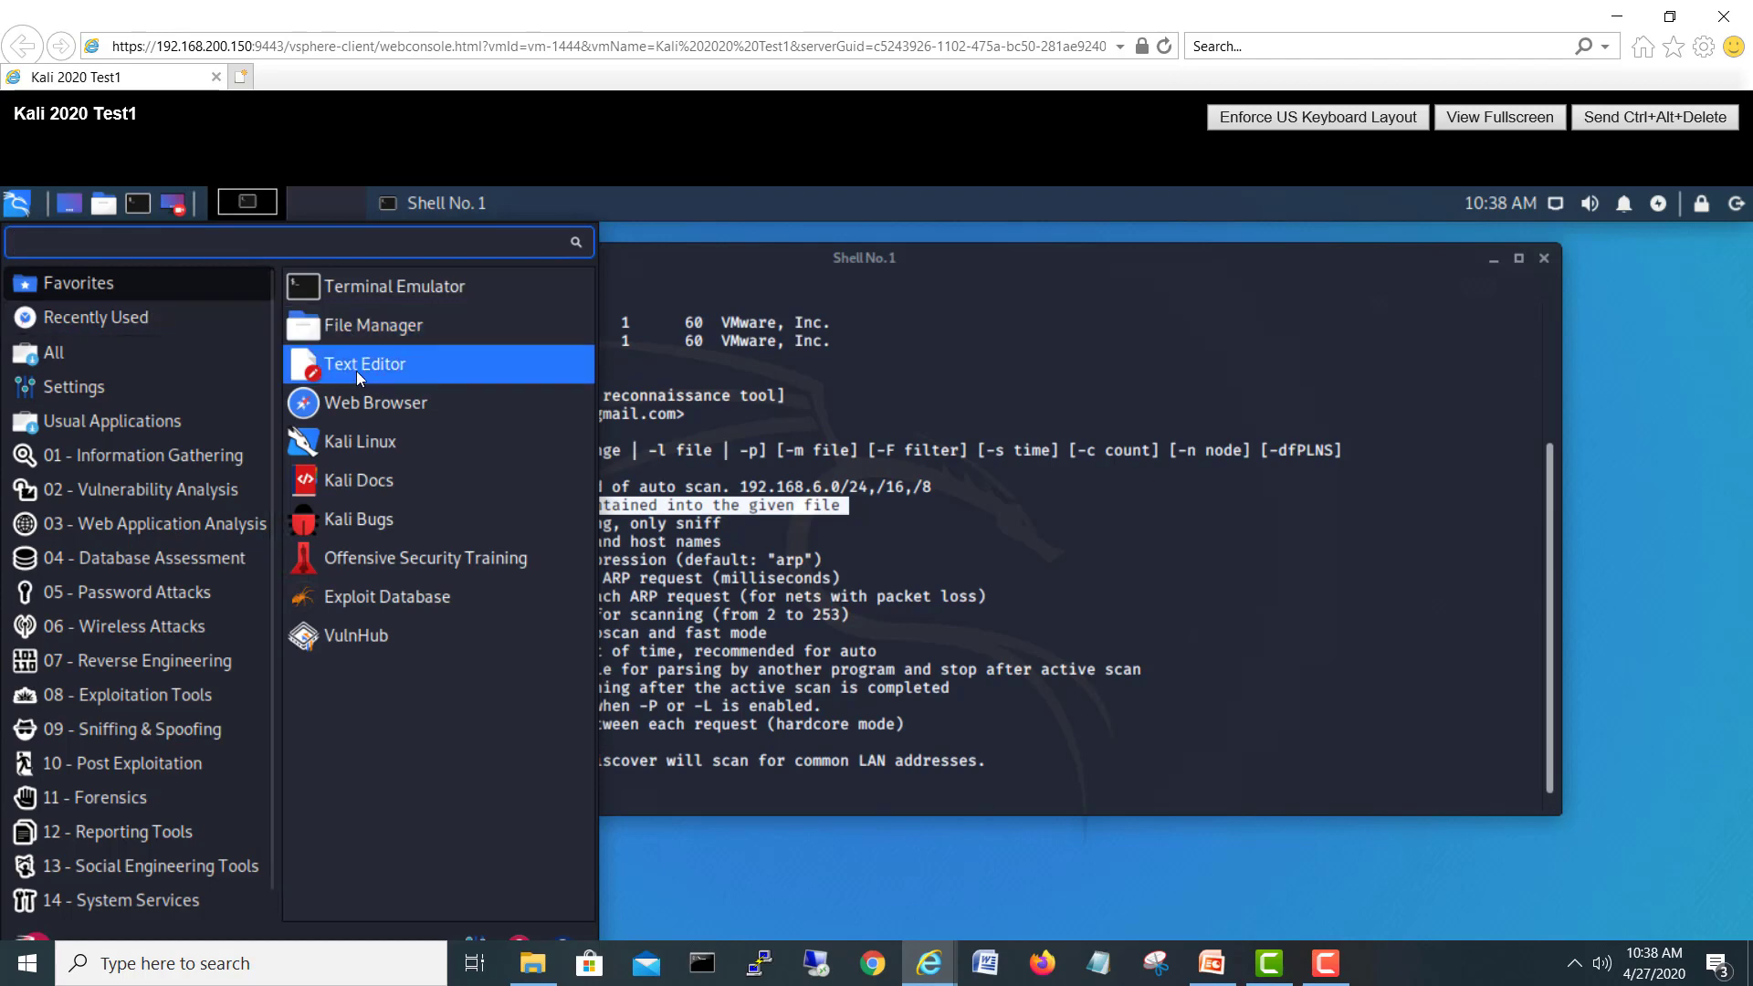
Write 192.168.0.0/16 in Mousepad, save it as rang.txt in root's home, and close the editor
left_click(357, 367)
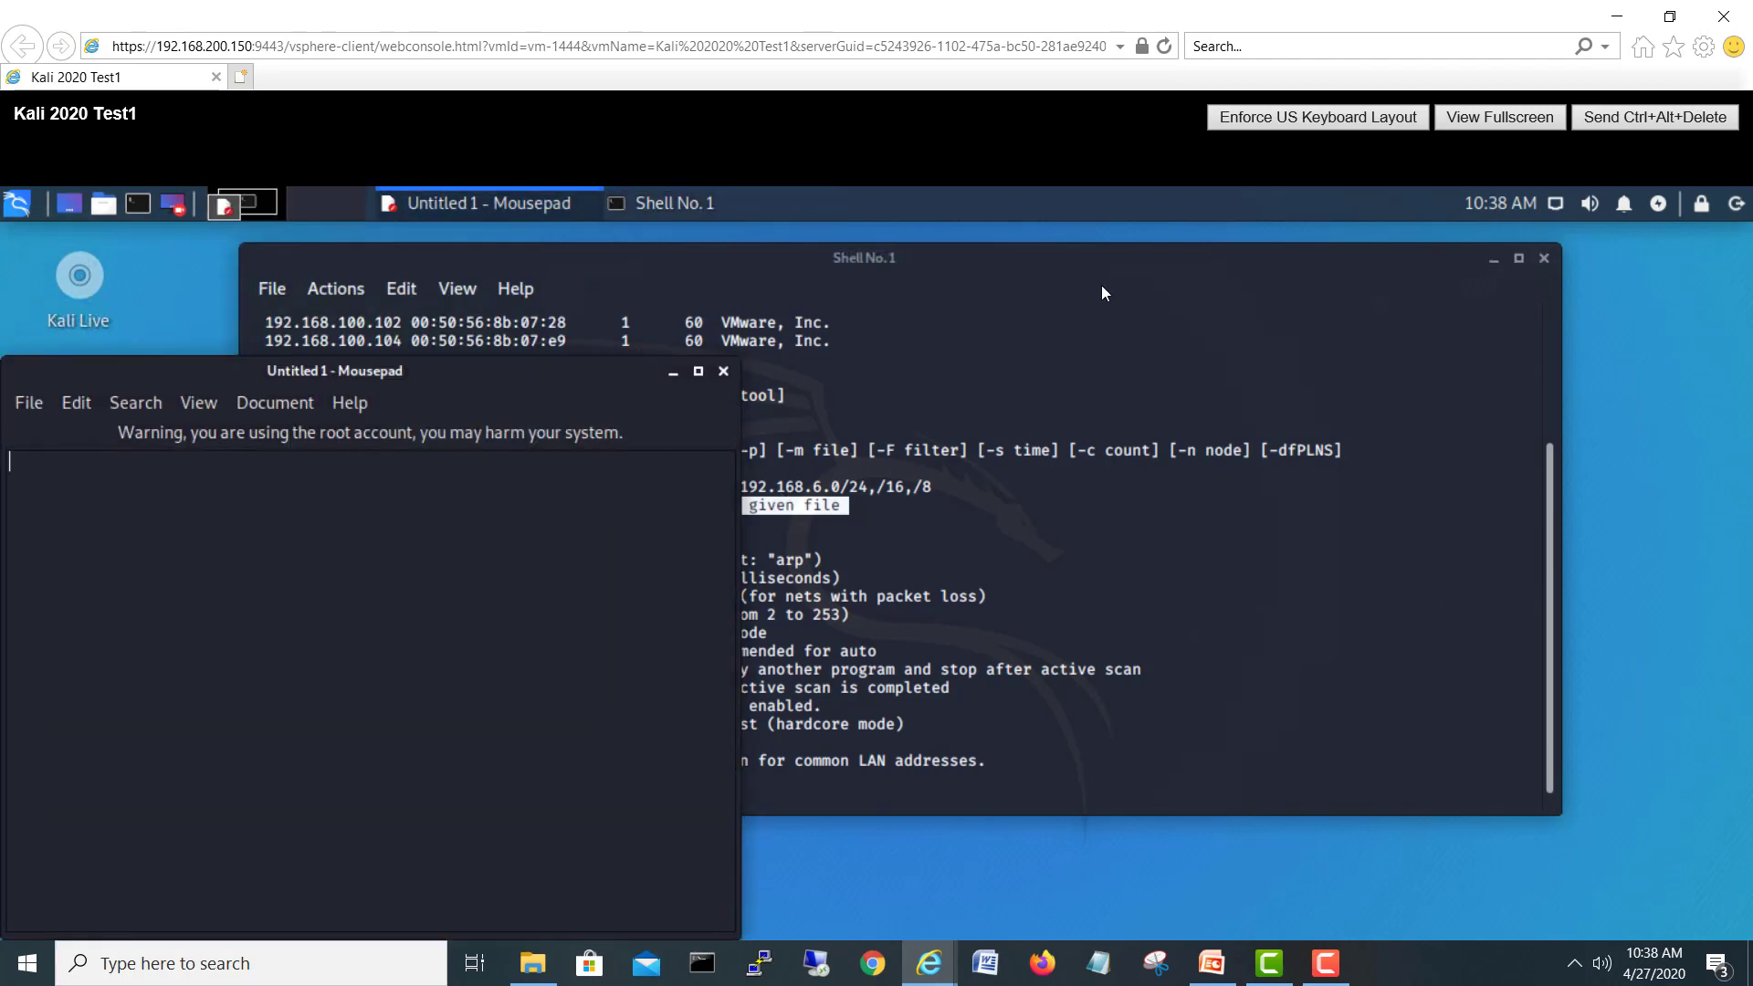
type("19")
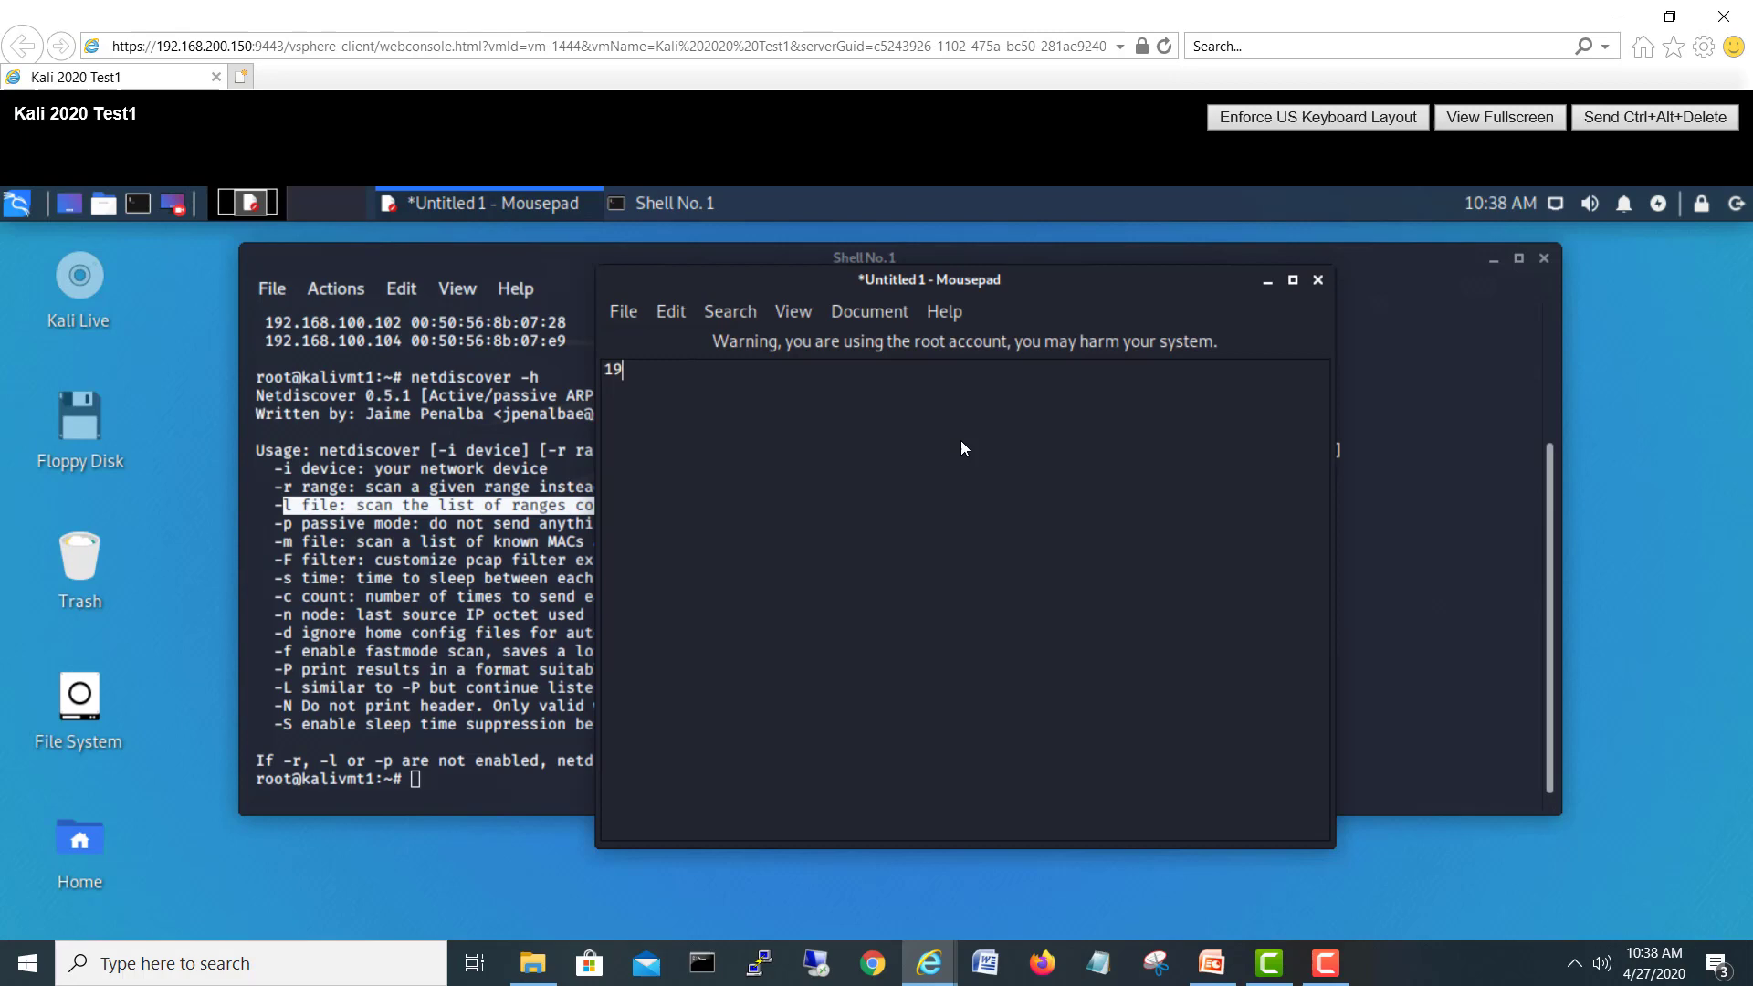
type("2.168.0.0")
type("/16")
left_click(614, 317)
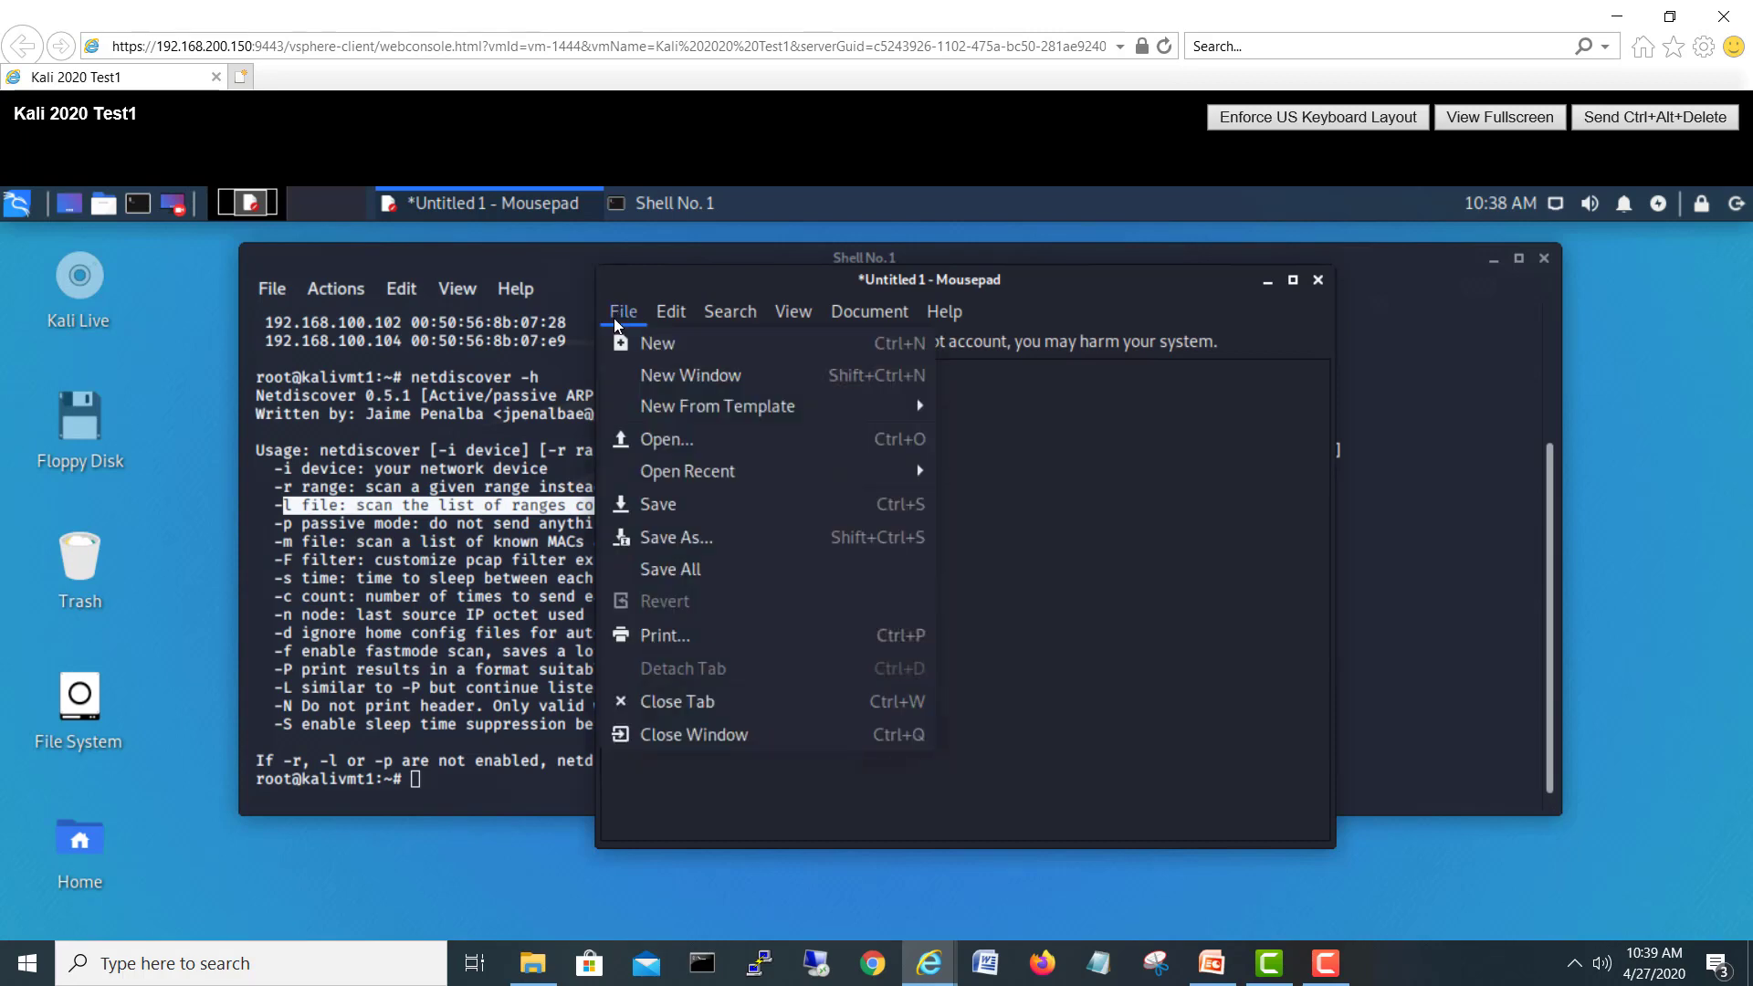
left_click(651, 504)
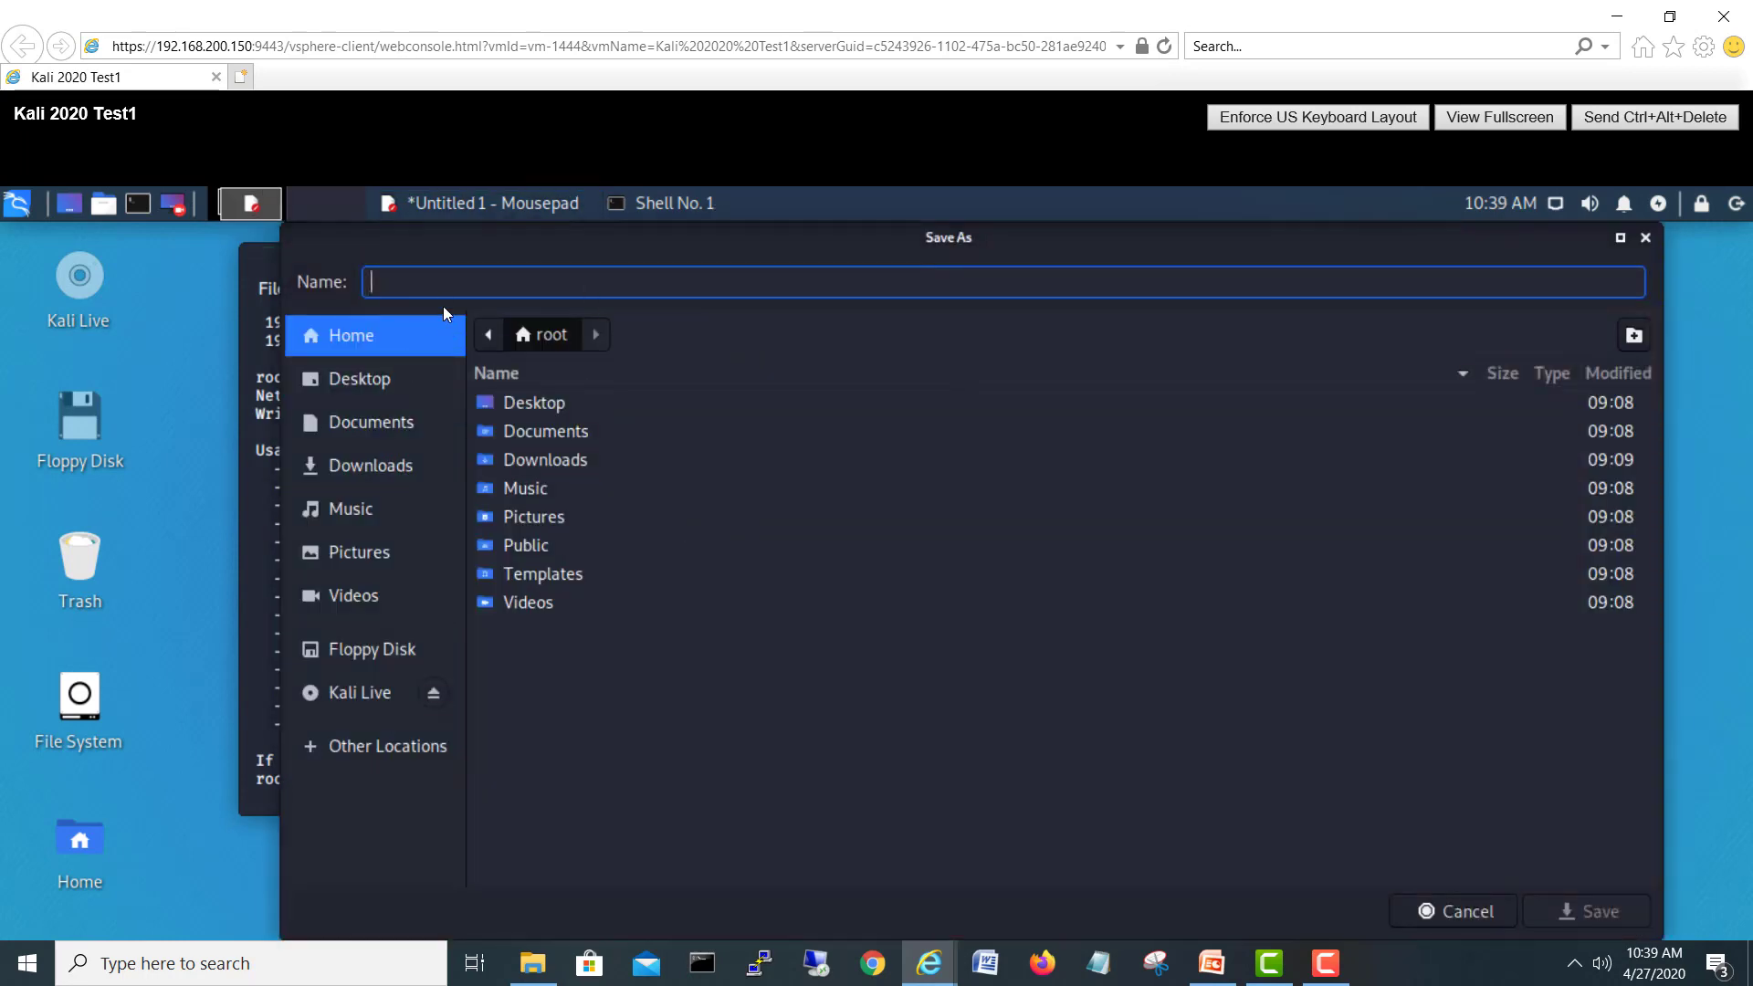
type("rang")
type(".txt")
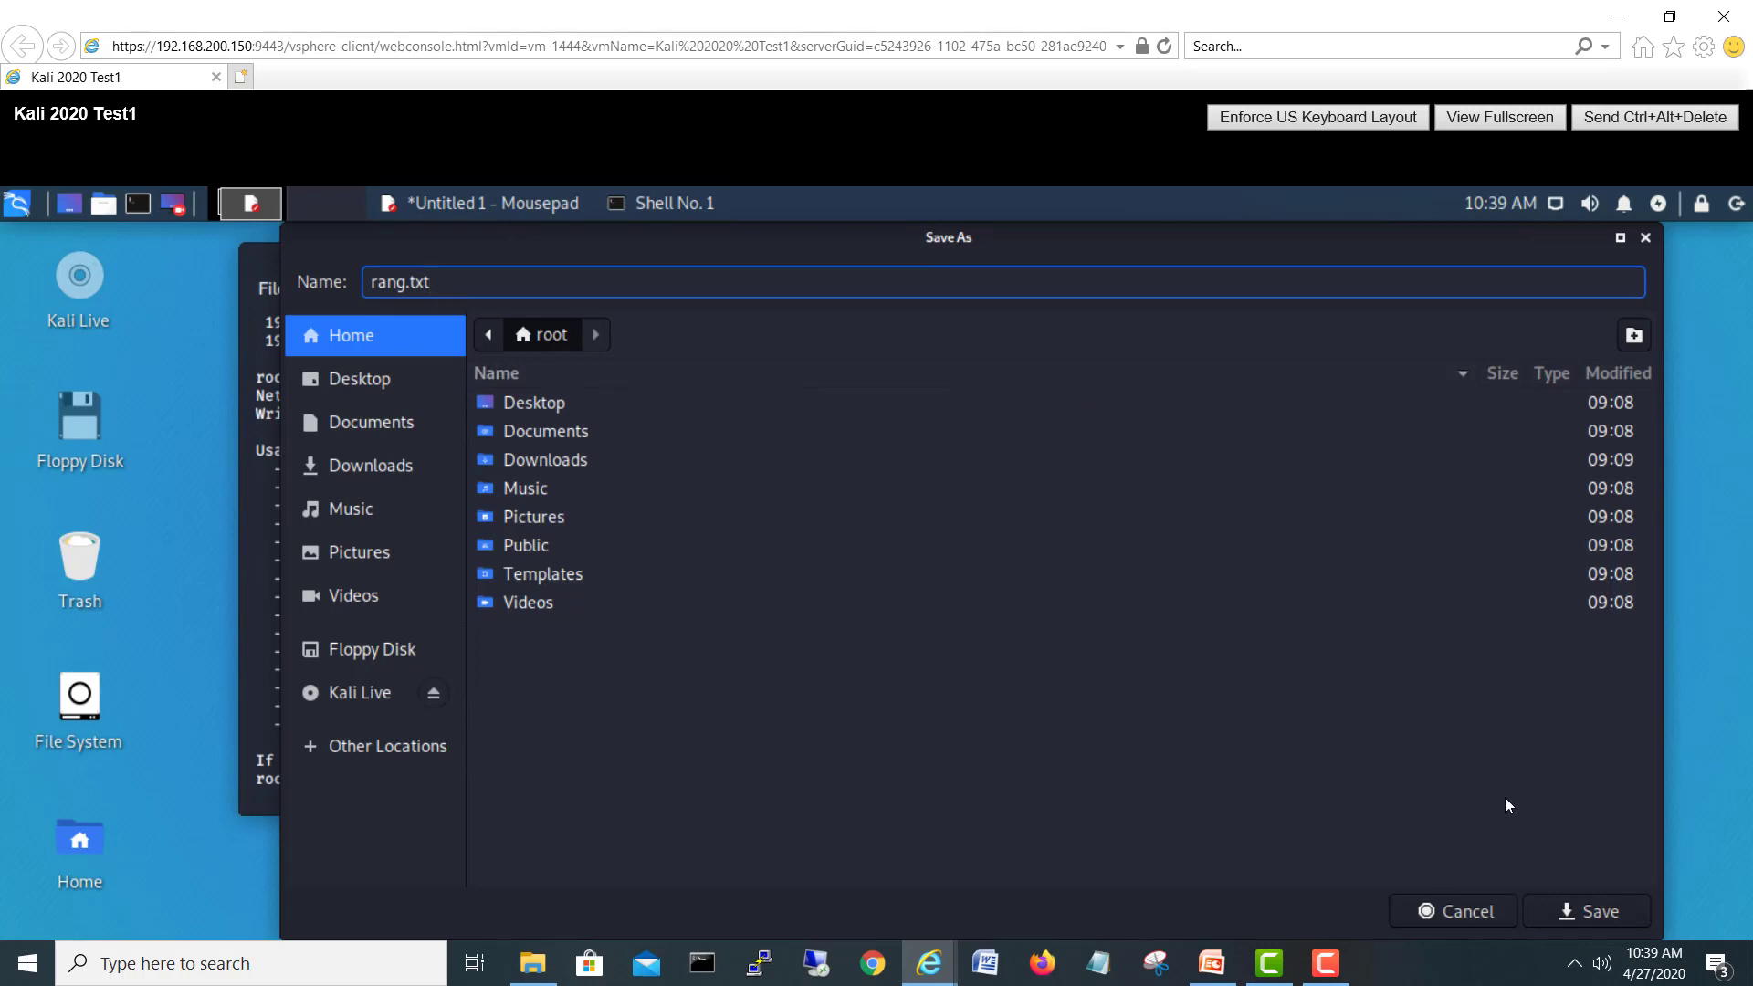
left_click(1609, 915)
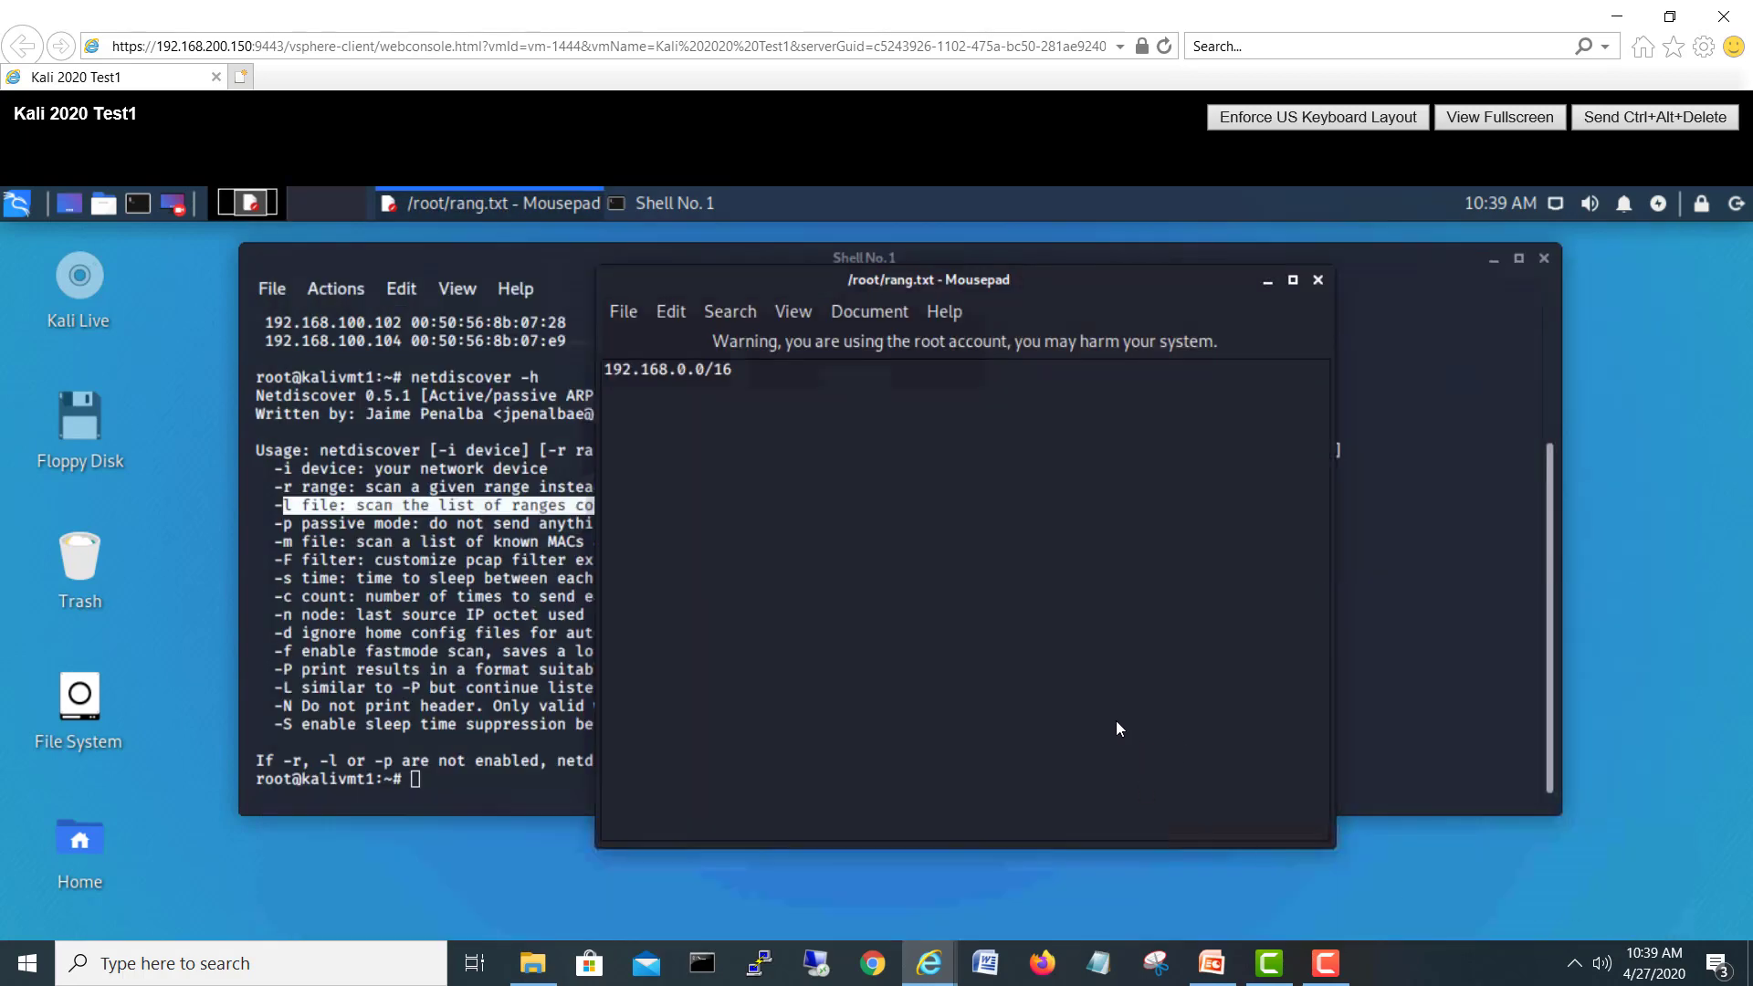
left_click(1318, 280)
Run netdiscover -l rang.txt to scan the ranges listed in the file
left_click(514, 690)
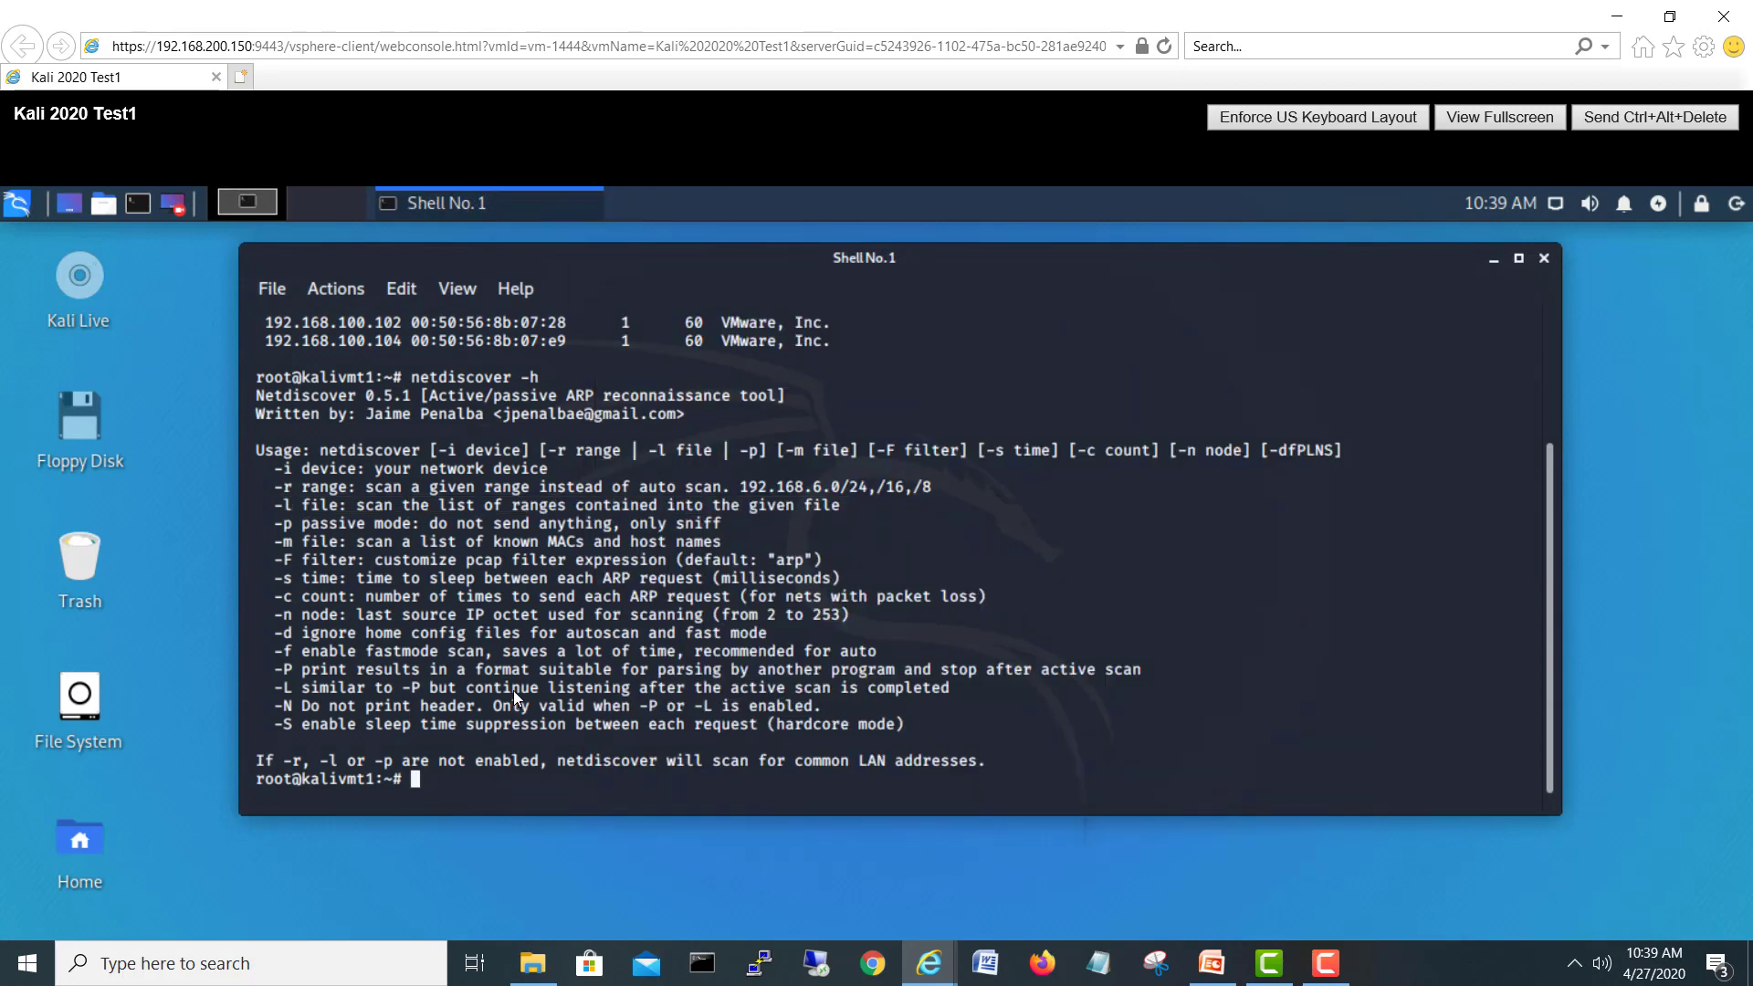
key("Up")
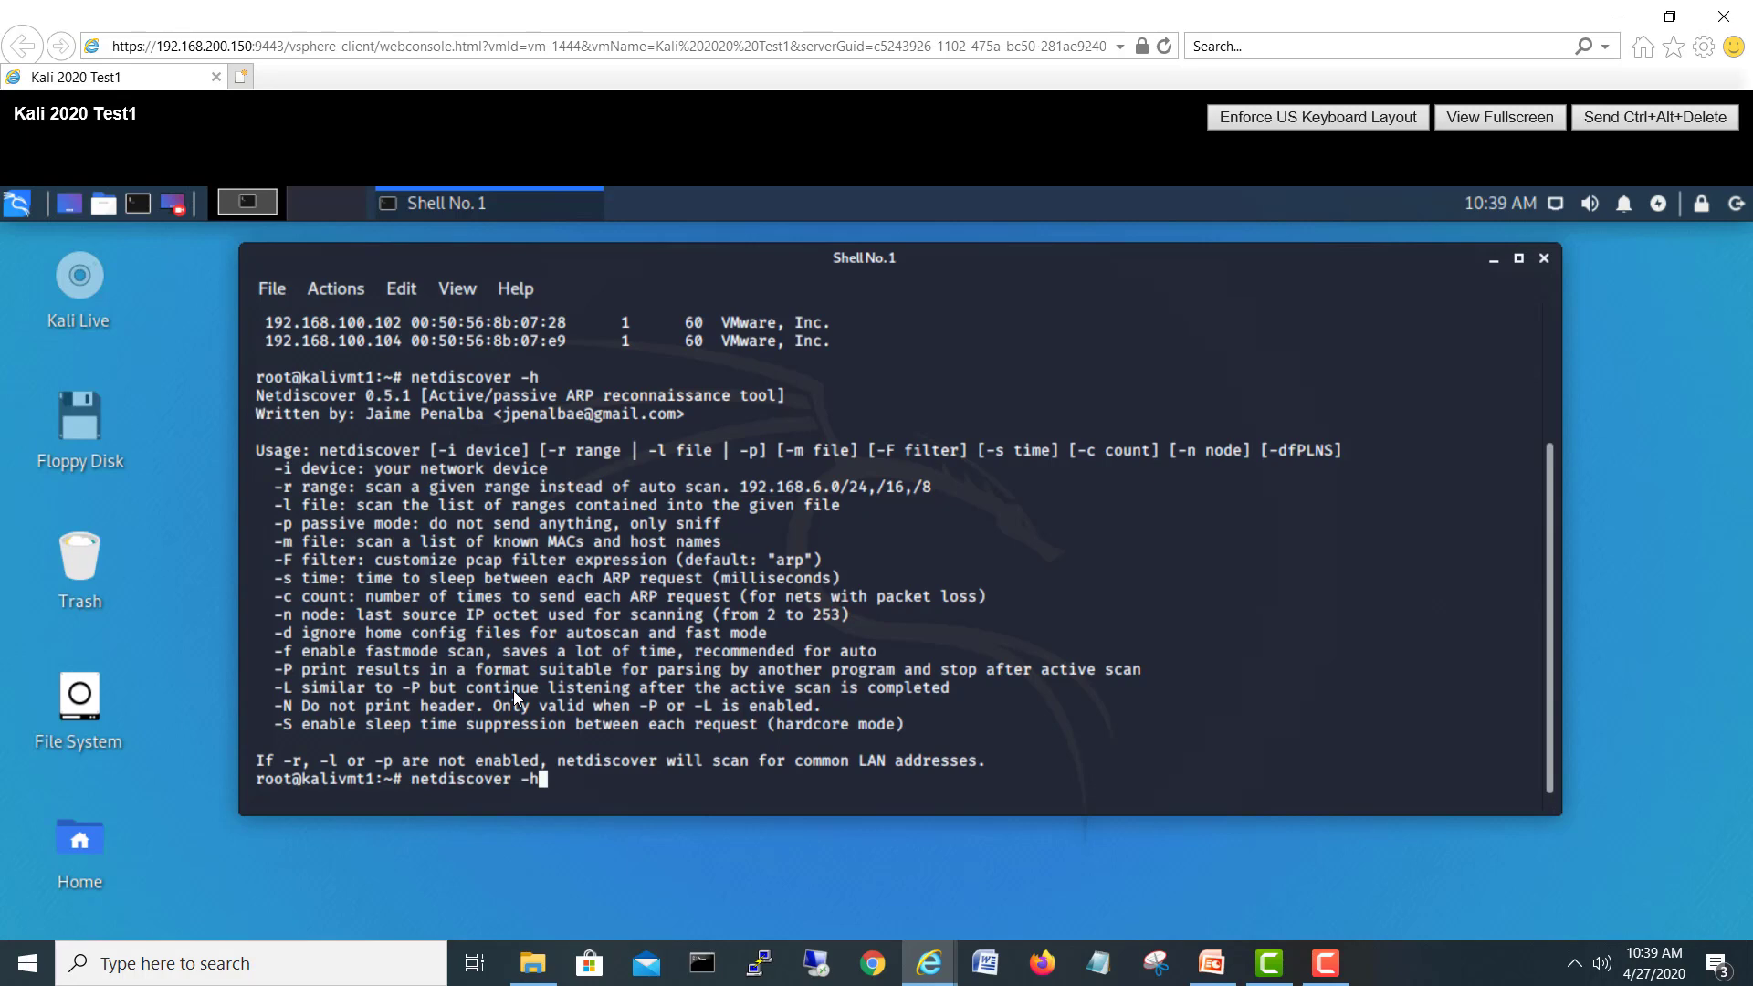
key("BackSpace")
type("l ran")
type("g.txt")
key("Return")
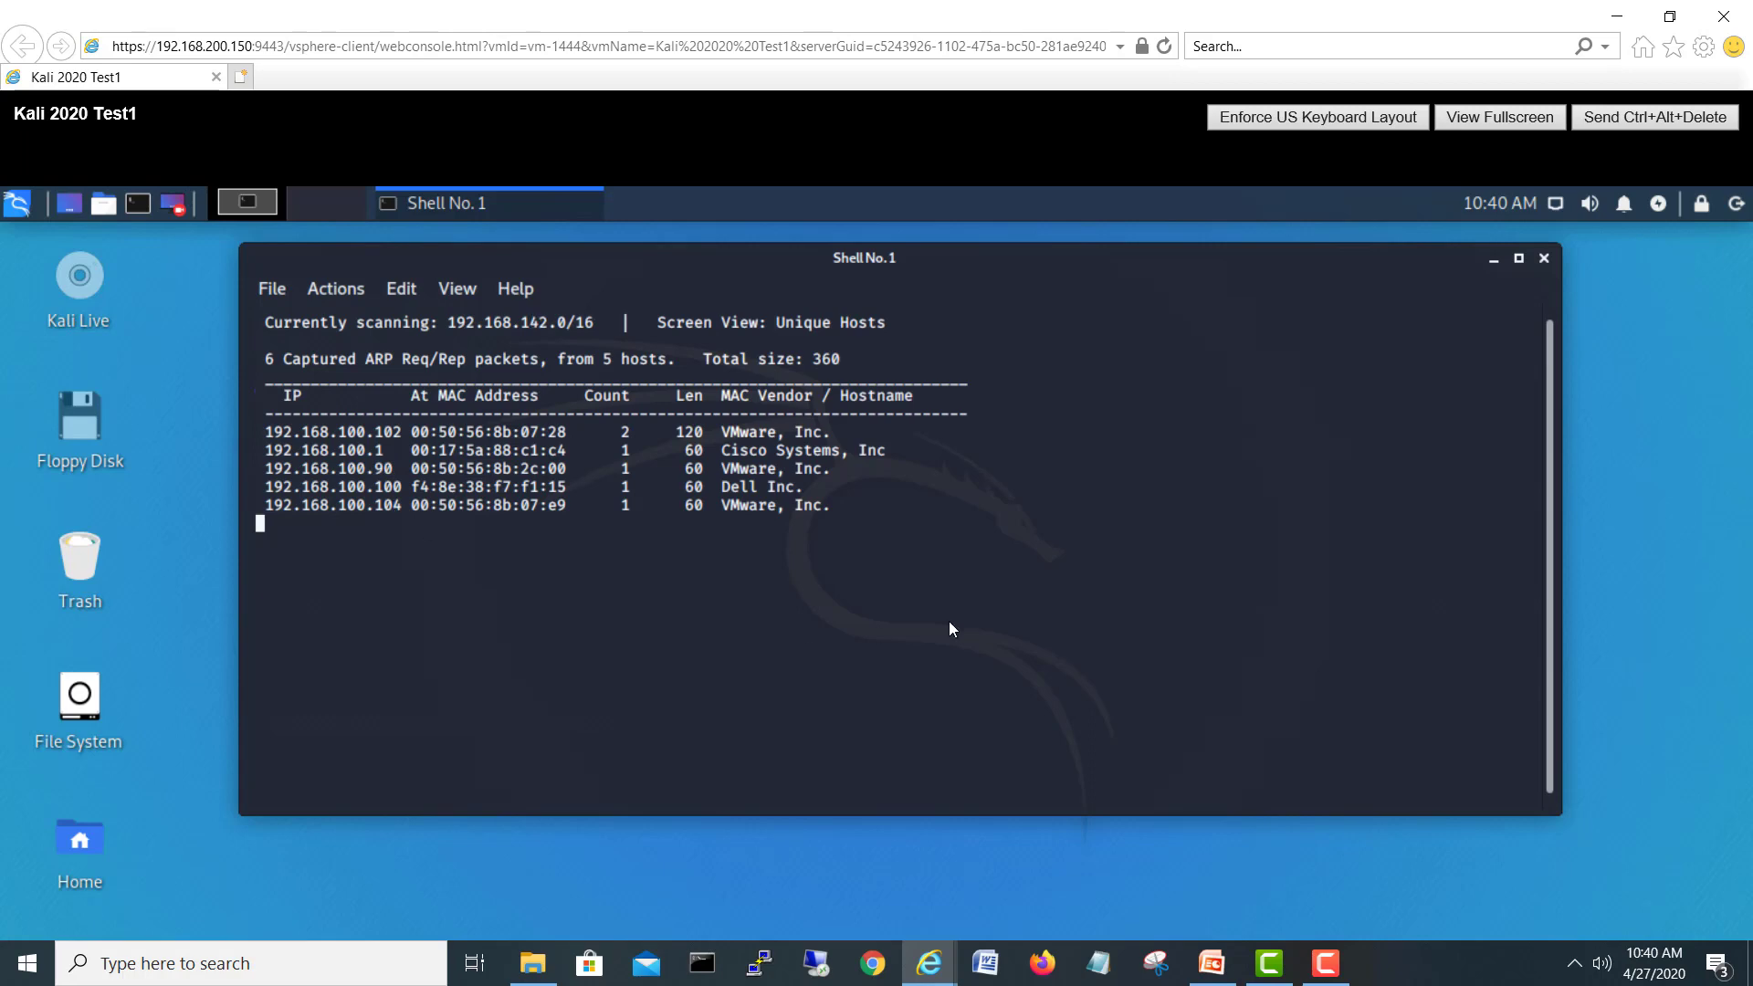
Close the Kali terminal after the scan lists five live hosts
left_click(1544, 259)
left_click(1212, 963)
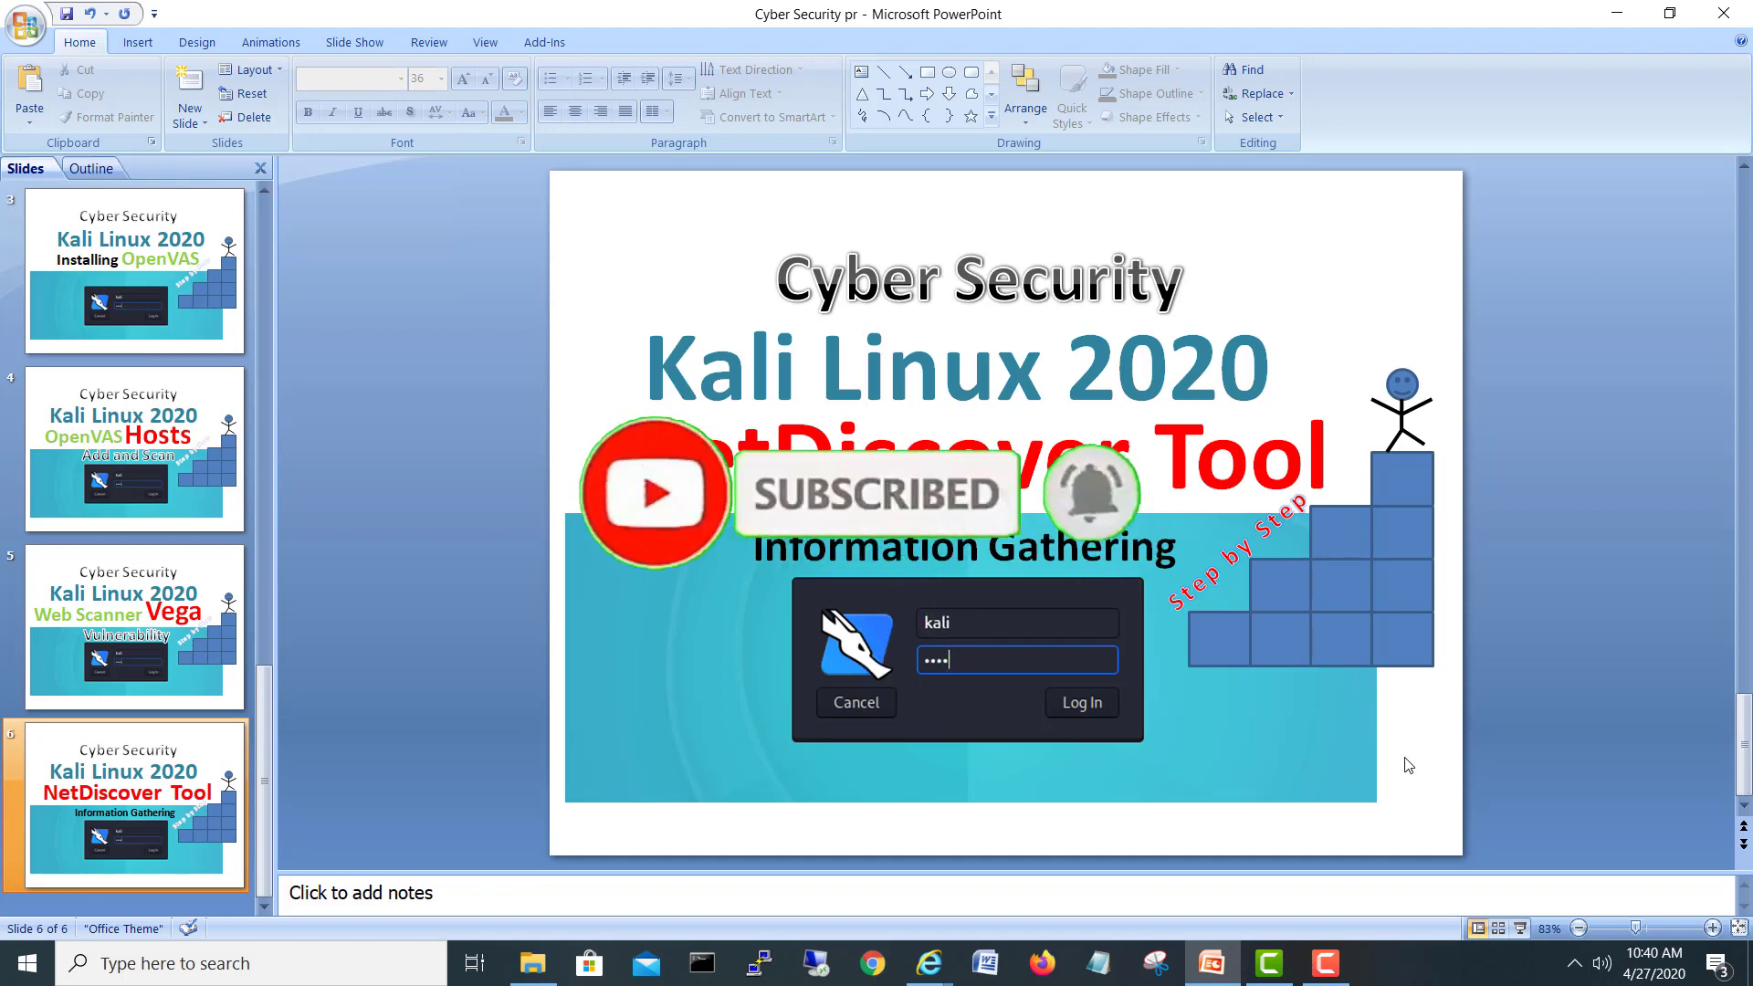
left_click(1326, 964)
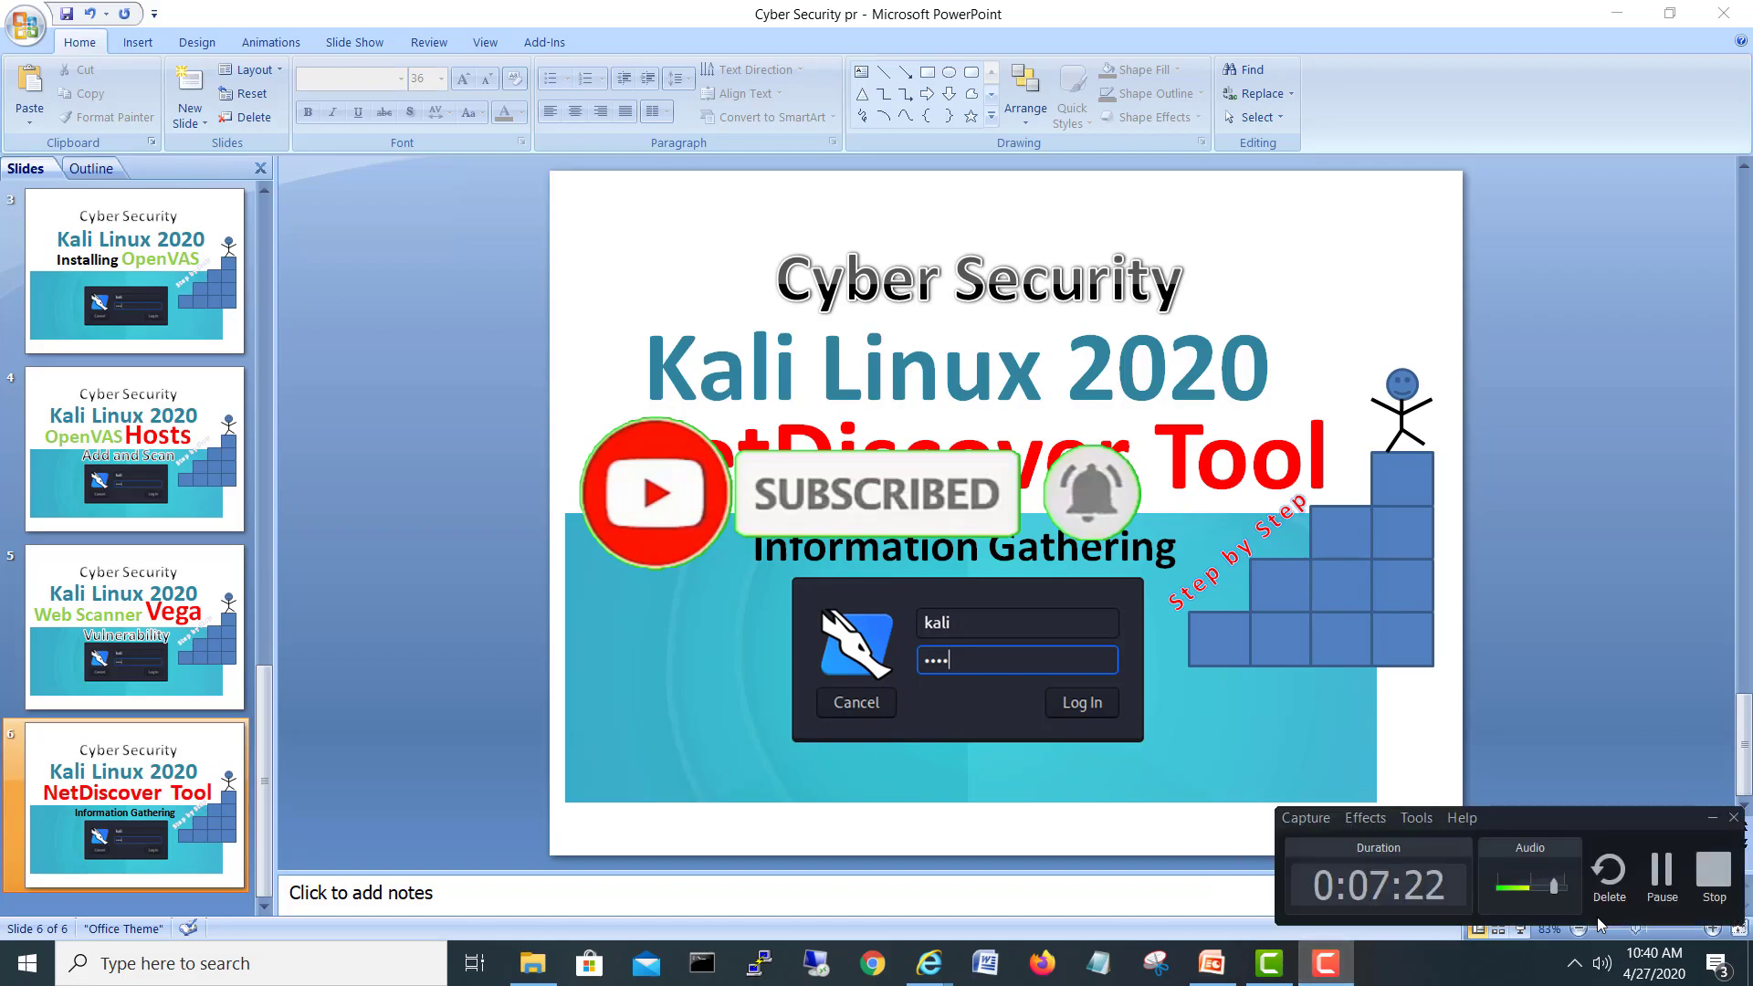